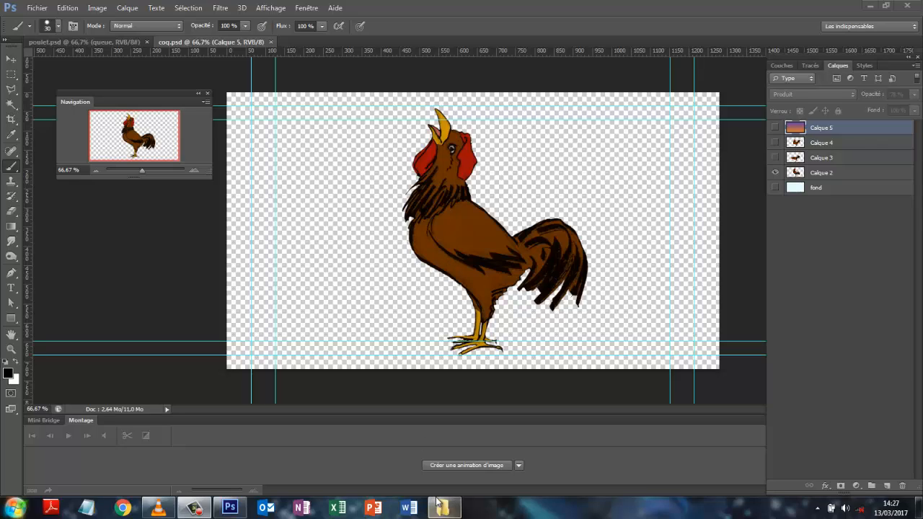
Show Calque 3 and Calque 4 together with Calque 2 to compare the rooster poses, and hide both again
click(776, 157)
click(776, 143)
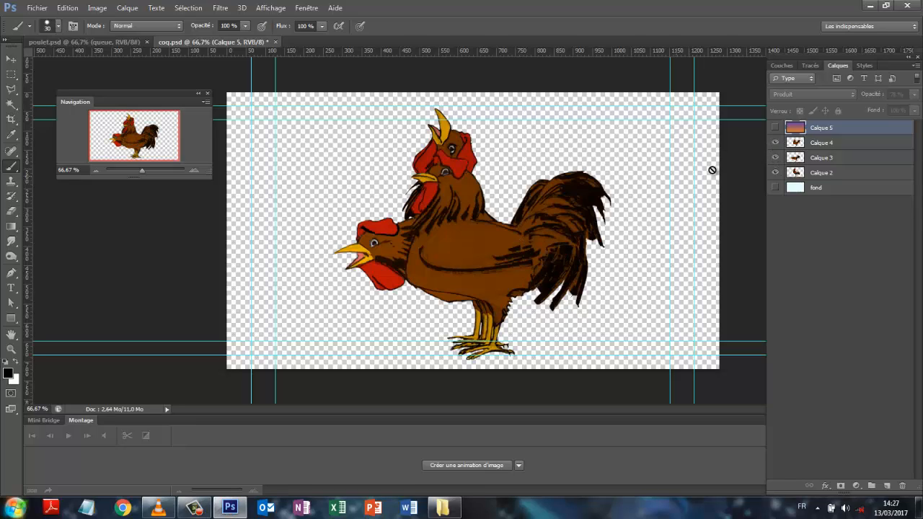
click(775, 143)
click(775, 157)
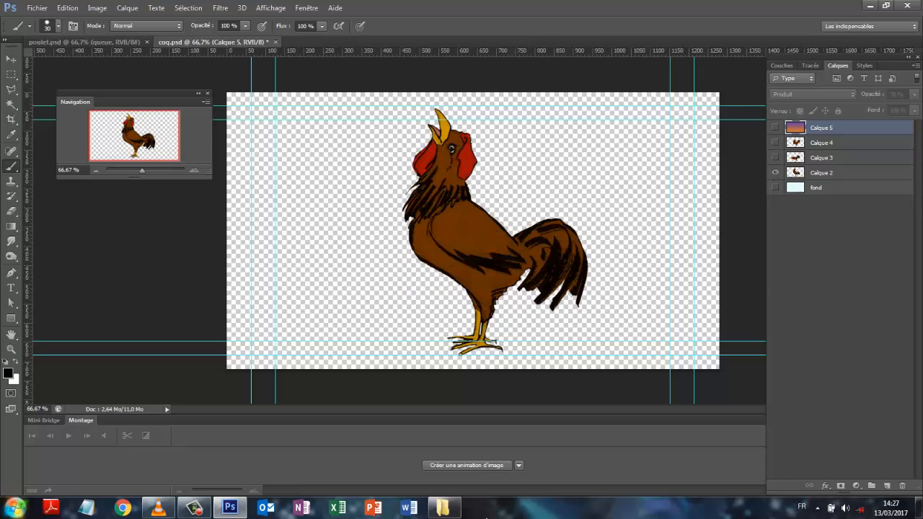
Switch to VLC, play part of the coq.mp4 reference video, pause it and close the player
mouse_move(200, 512)
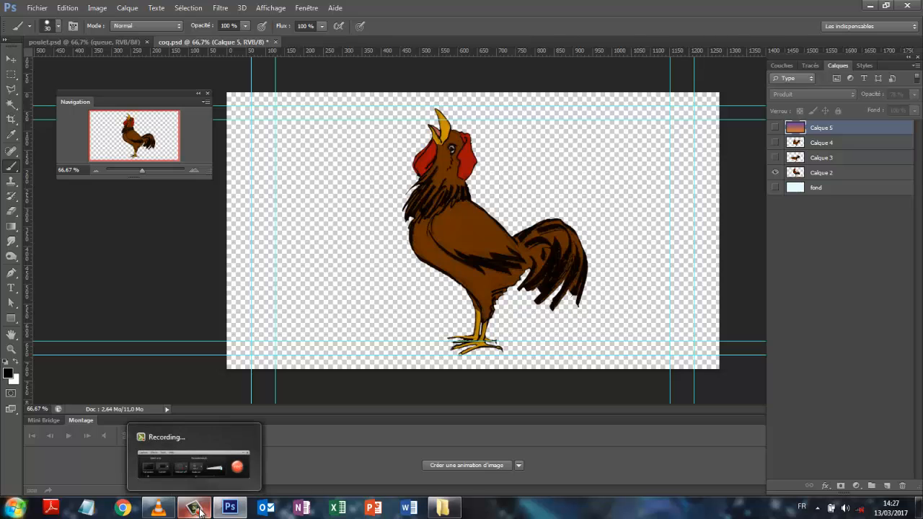
mouse_move(159, 513)
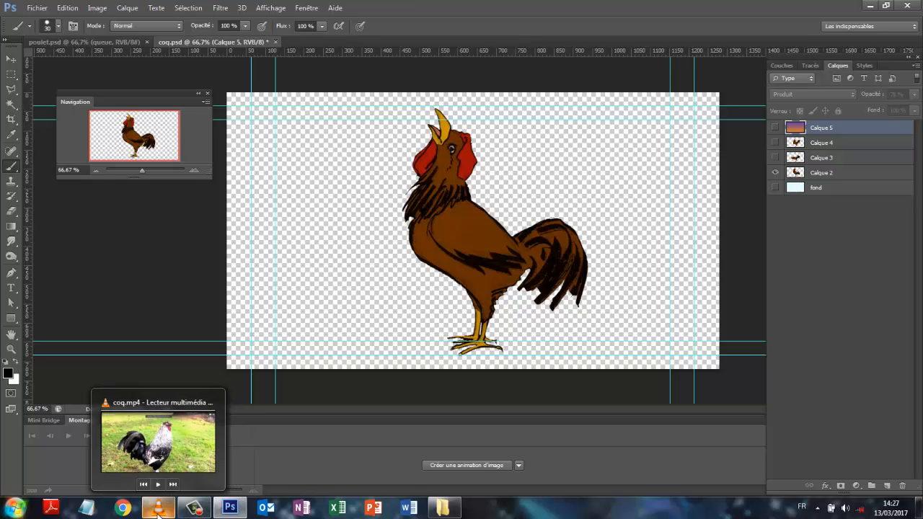
click(158, 514)
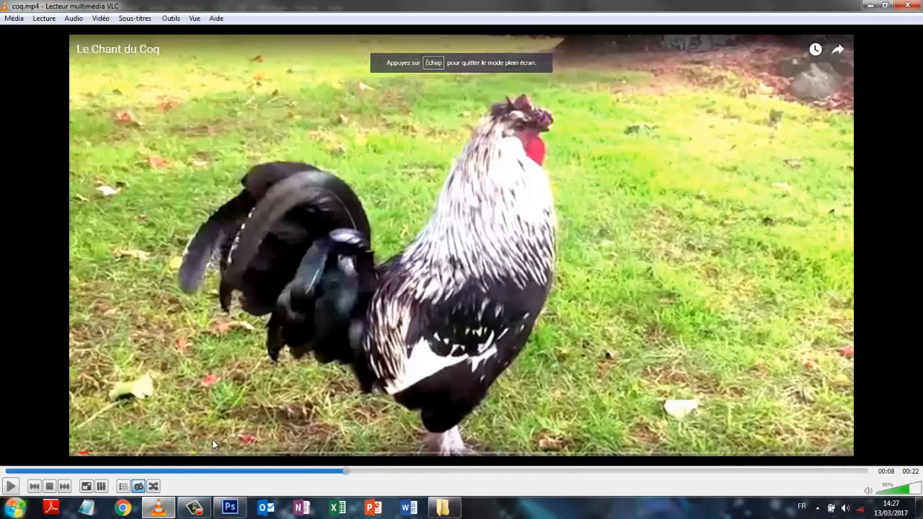
click(10, 488)
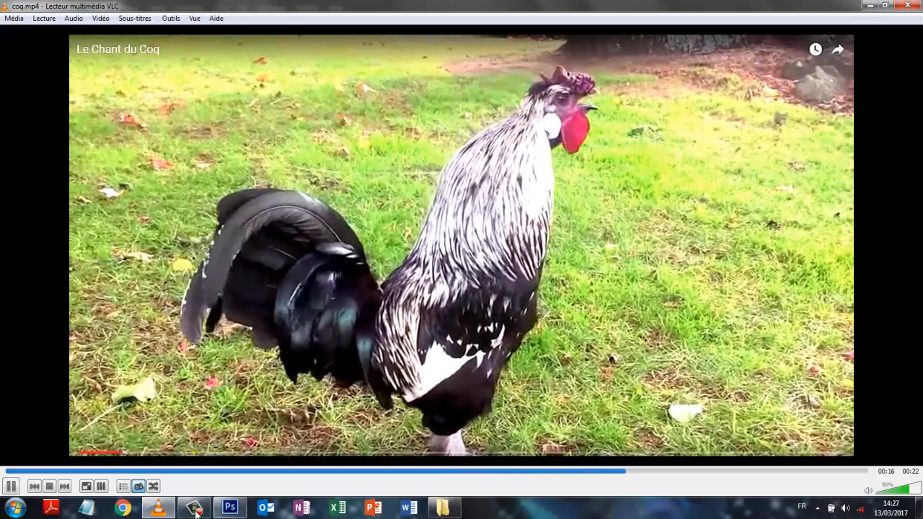
click(11, 488)
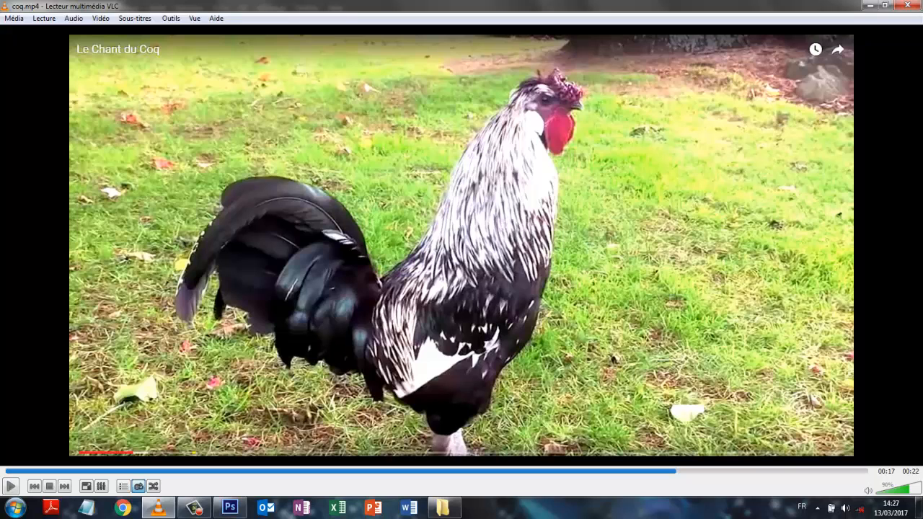
click(908, 7)
Browse to the model_coq folder inside scene2\coq and open the image c24.png
click(446, 509)
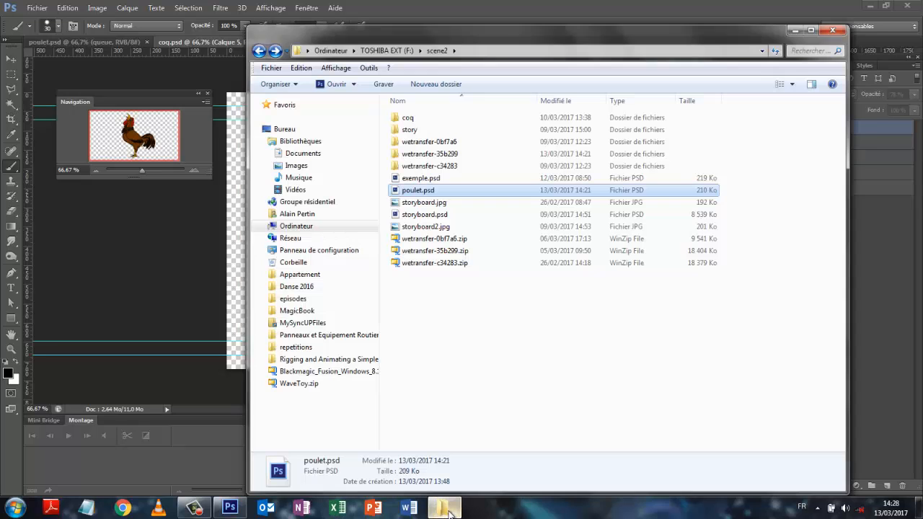
double_click(405, 118)
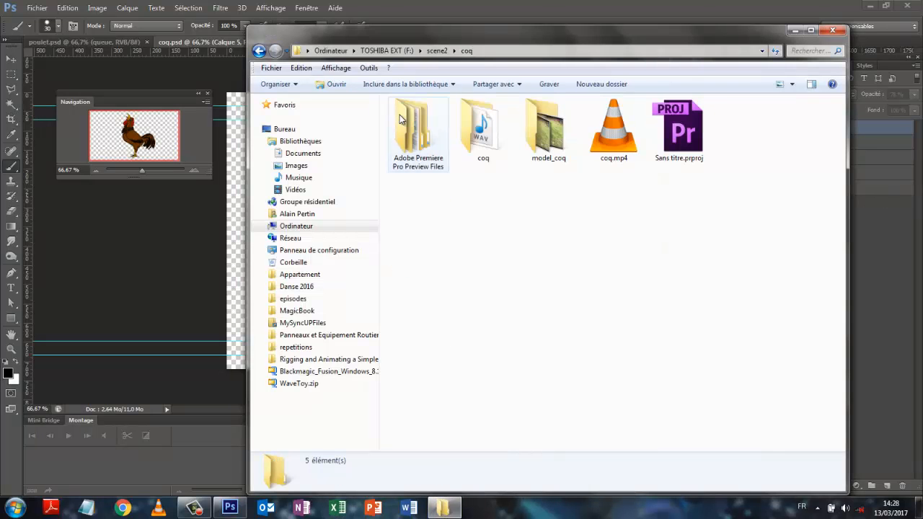
double_click(546, 129)
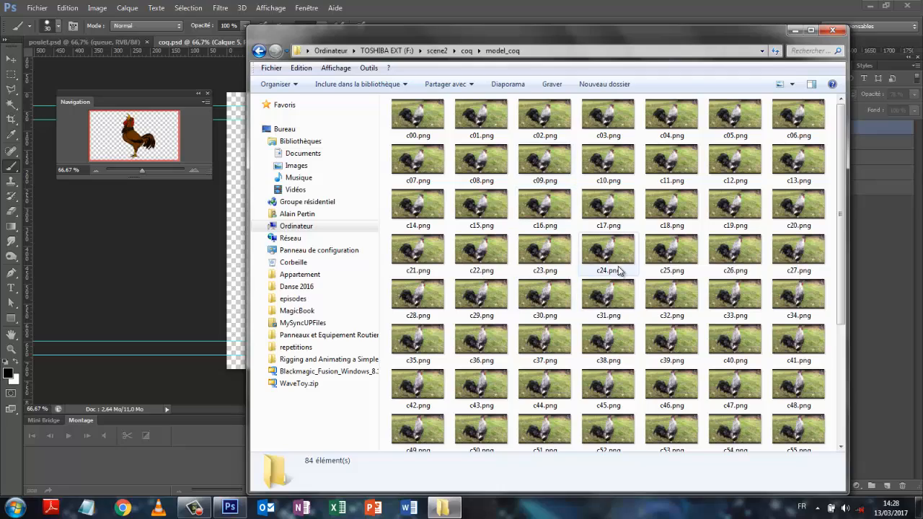
click(618, 253)
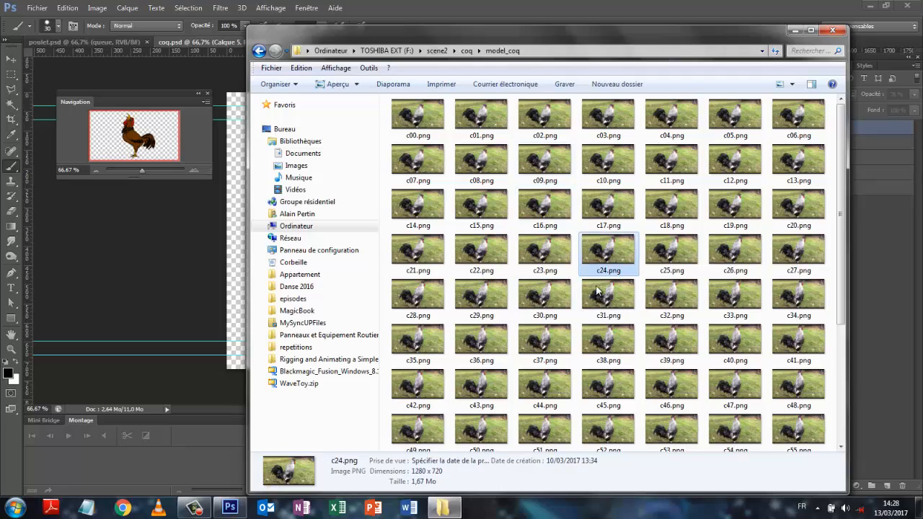
double_click(618, 250)
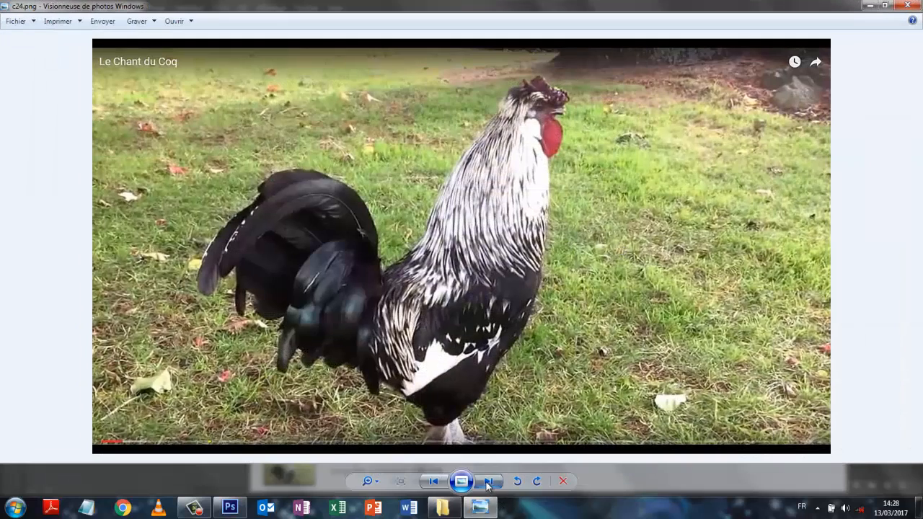
Examine the rooster's head, neck and tail movement frame by frame from c24.png to c47.png, and close the viewer and folder
click(488, 481)
click(488, 481)
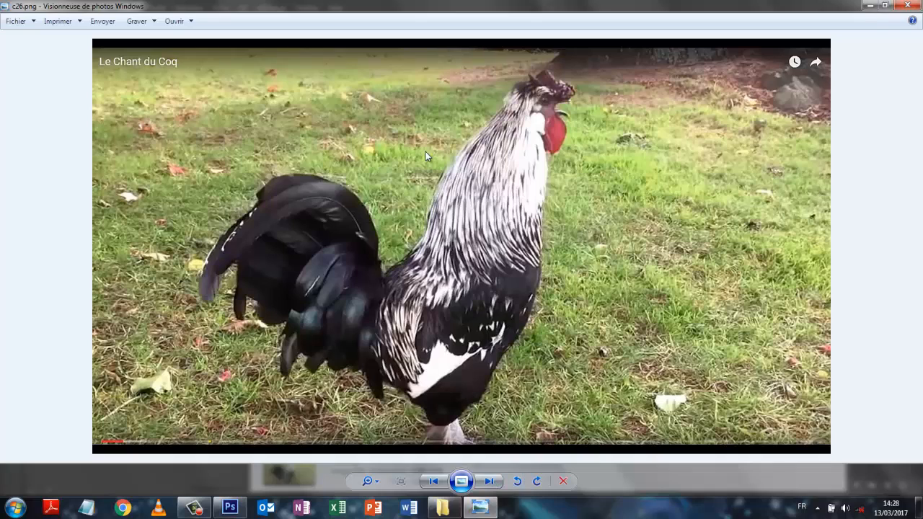
click(488, 482)
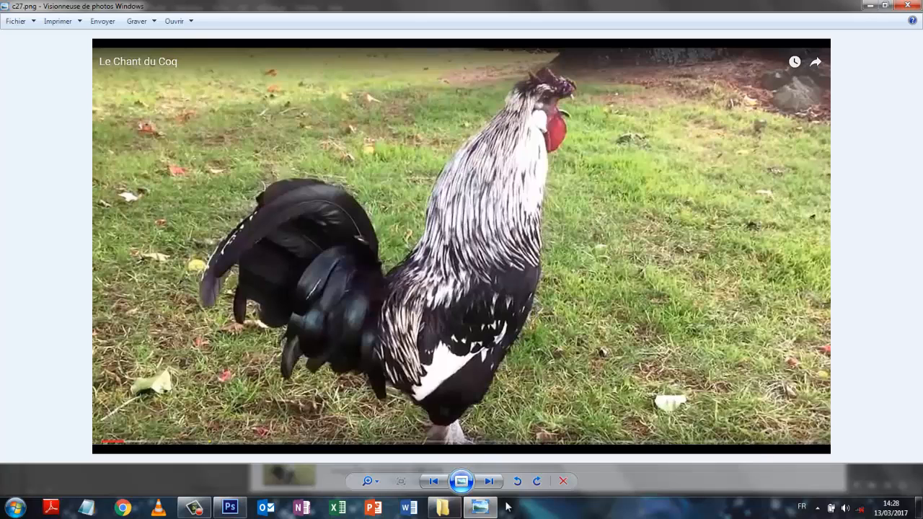
click(488, 481)
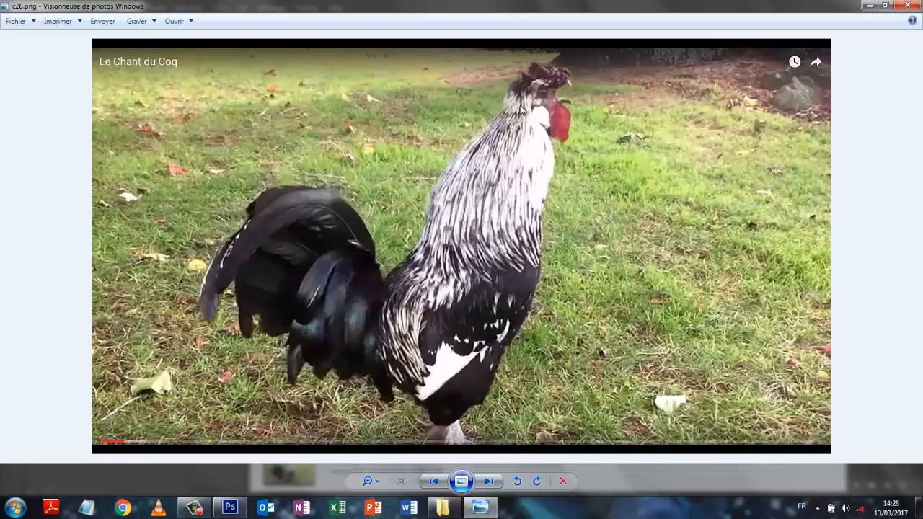
click(488, 484)
click(488, 482)
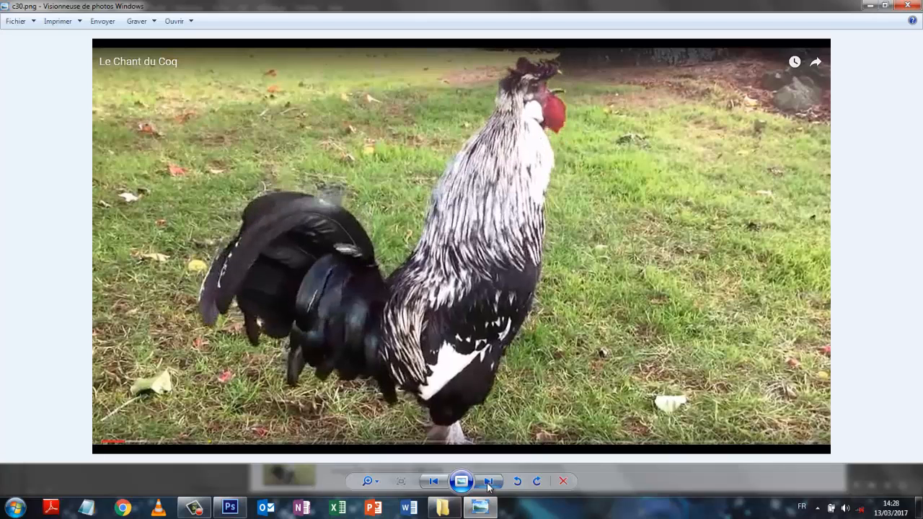
click(488, 482)
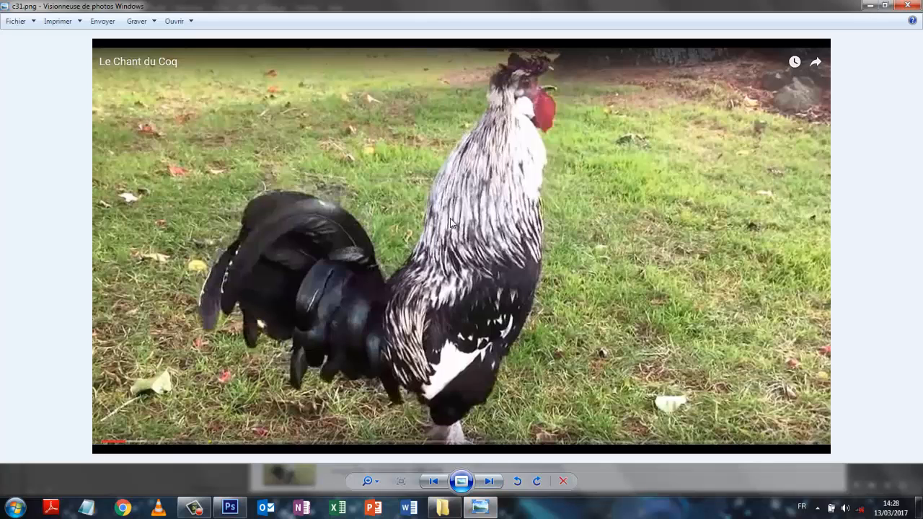
click(487, 483)
click(487, 483)
click(487, 483)
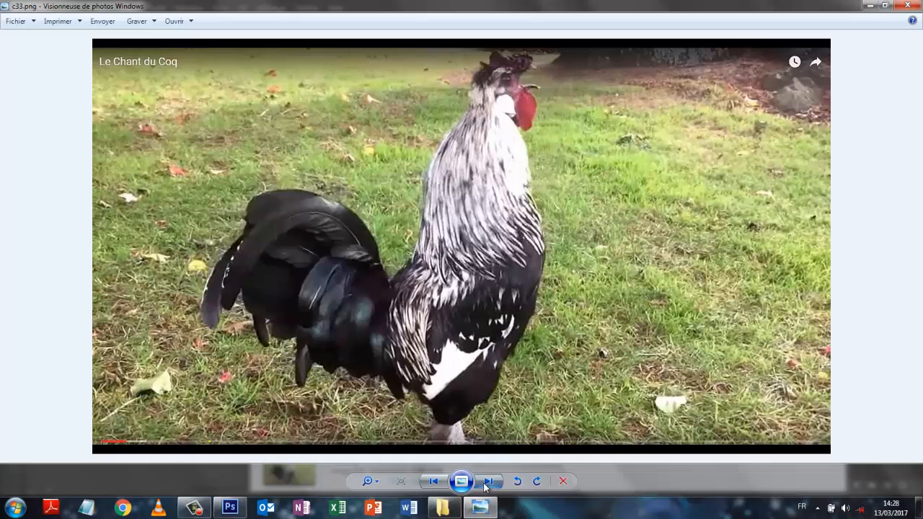
click(487, 483)
click(487, 483)
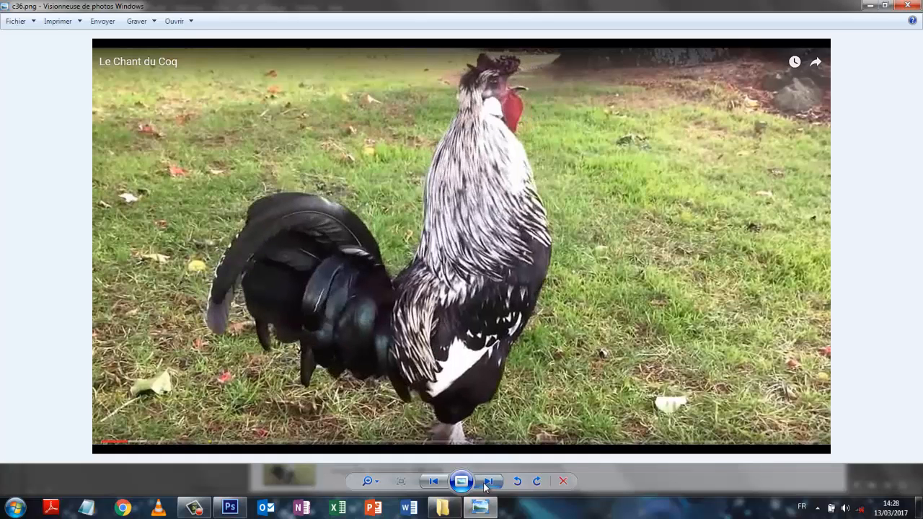
click(487, 483)
click(487, 483)
click(487, 483)
click(487, 483)
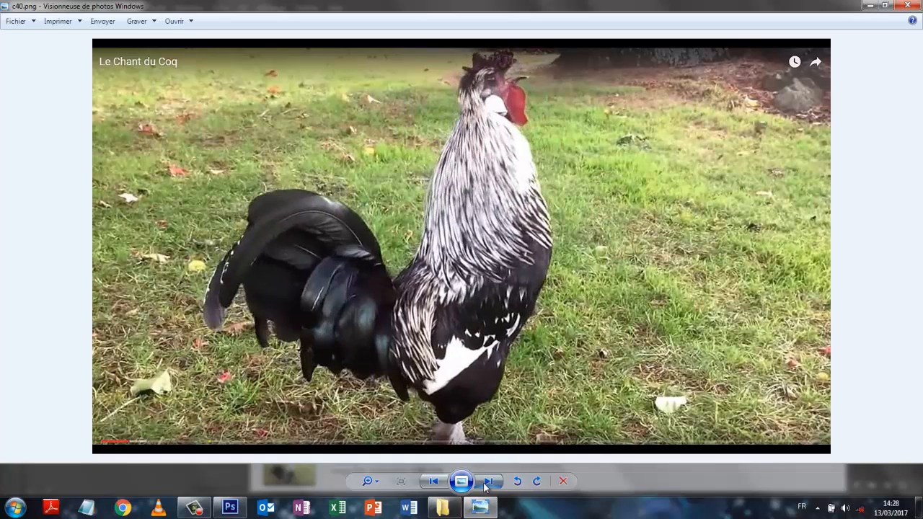
click(487, 483)
click(487, 484)
click(487, 484)
click(487, 483)
click(487, 483)
click(486, 484)
click(487, 483)
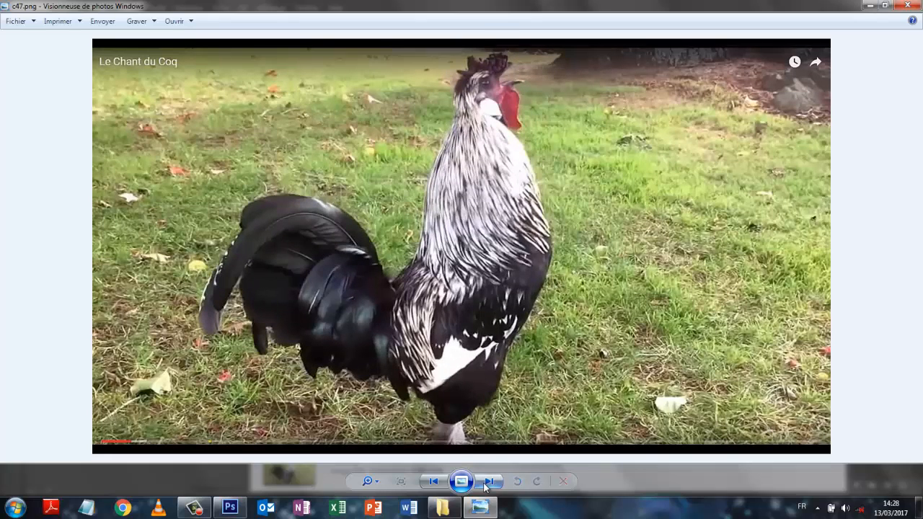
click(907, 7)
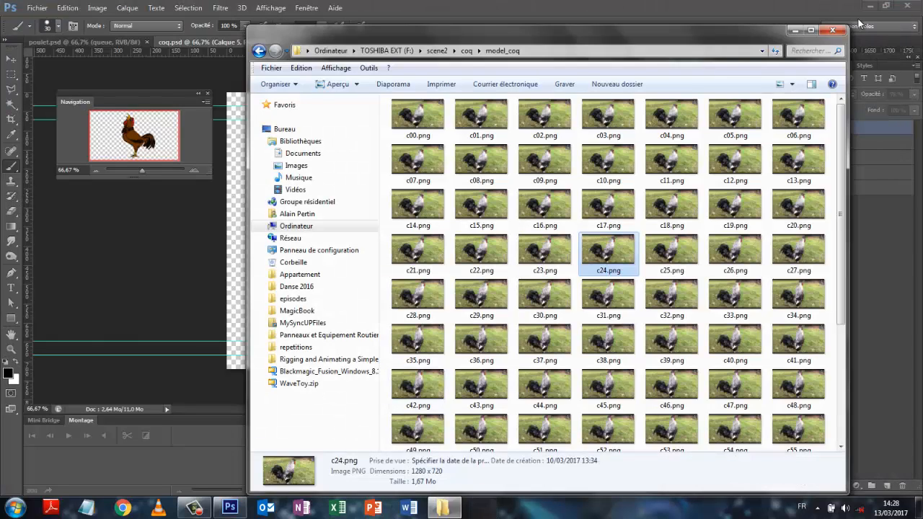
click(834, 29)
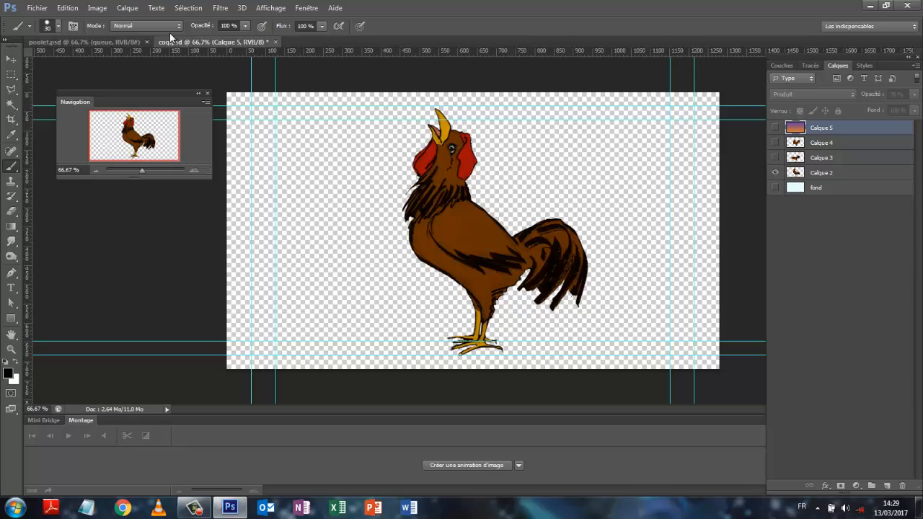
Switch to poulet.psd and toggle the visibility of layers b1, b2 and b3 to examine the beak positions
click(103, 43)
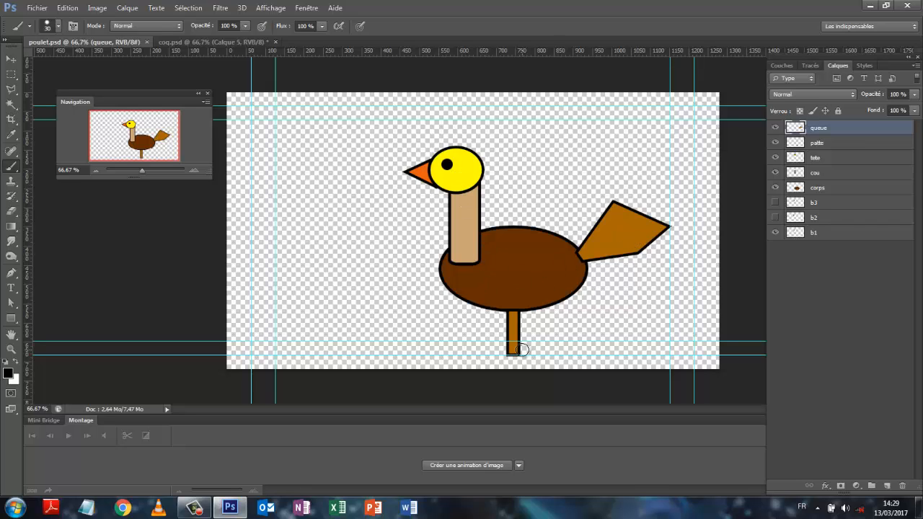
click(776, 203)
click(776, 218)
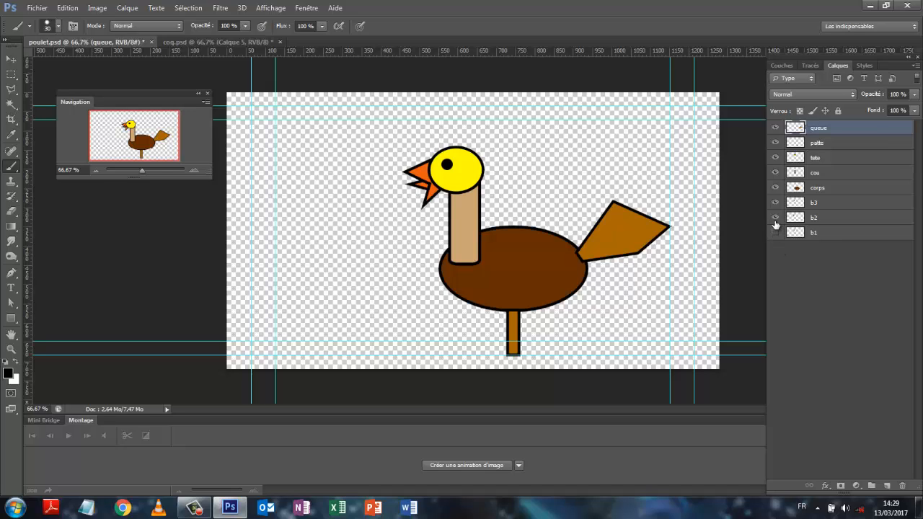
click(776, 218)
click(775, 203)
click(775, 232)
click(775, 234)
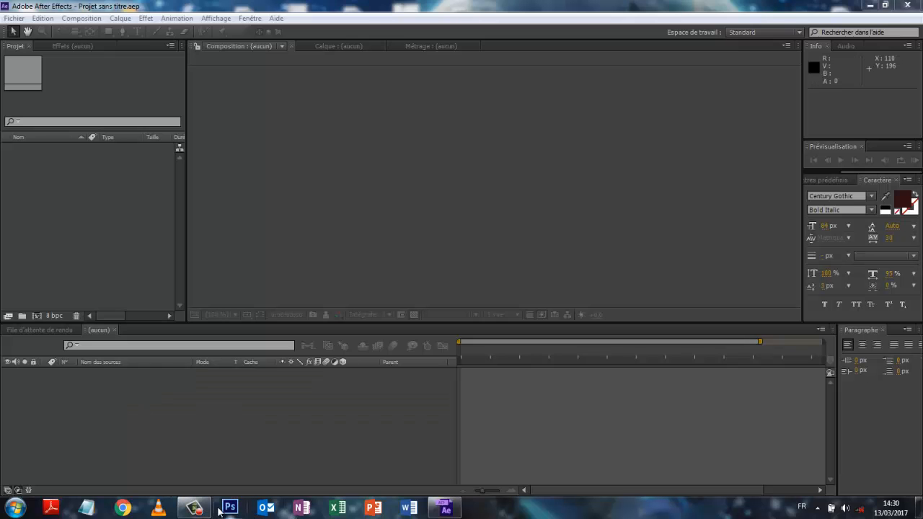
click(193, 508)
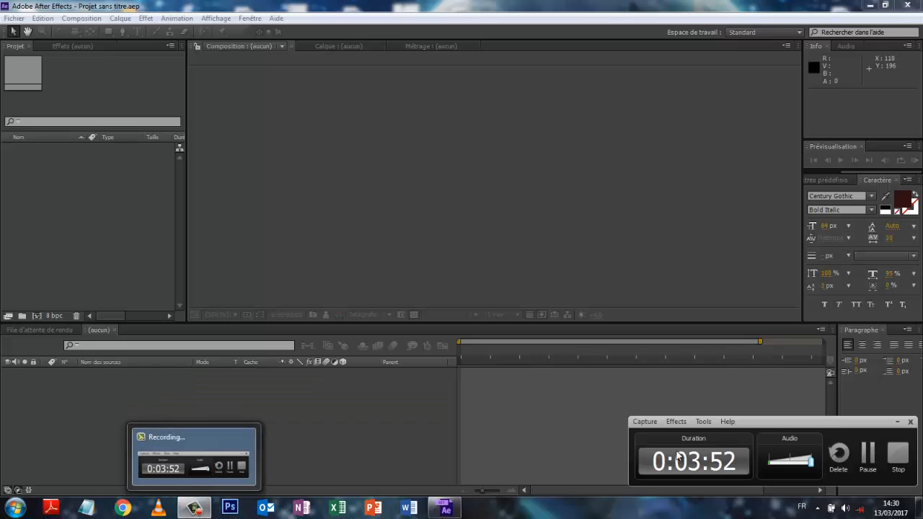
click(870, 456)
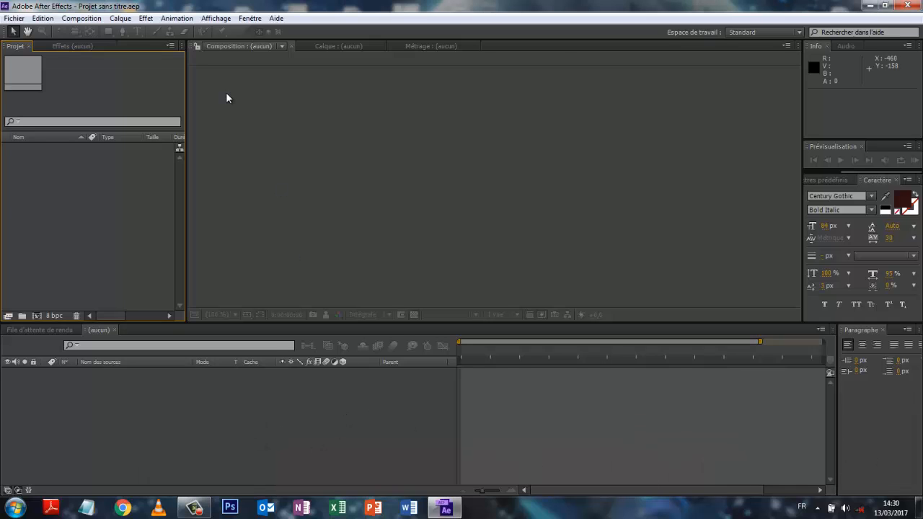
Create a new composition named Composition 1 at 1280 x 720 px, 24 frames per second and 5 seconds long
click(85, 18)
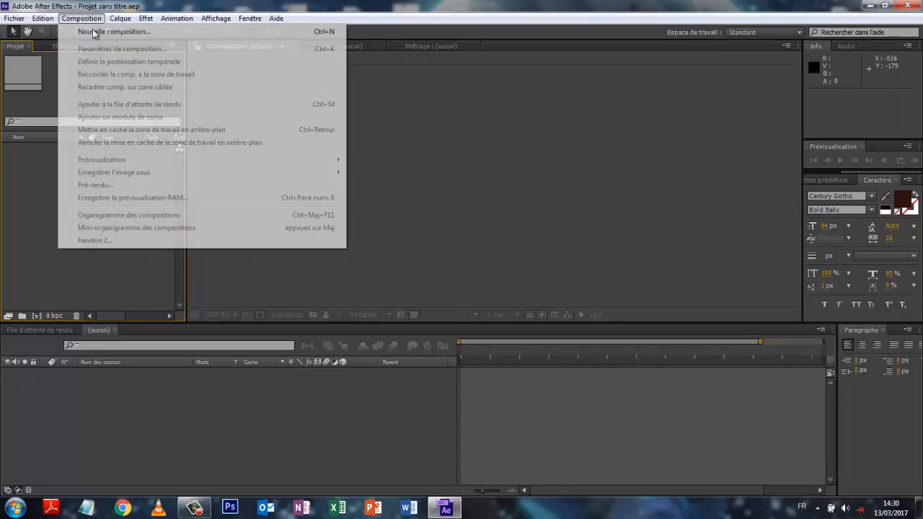
click(97, 32)
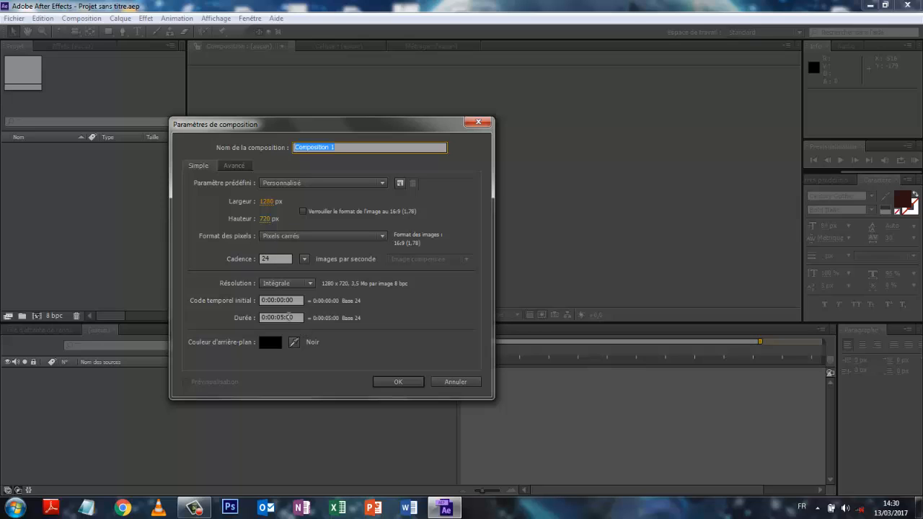
click(396, 383)
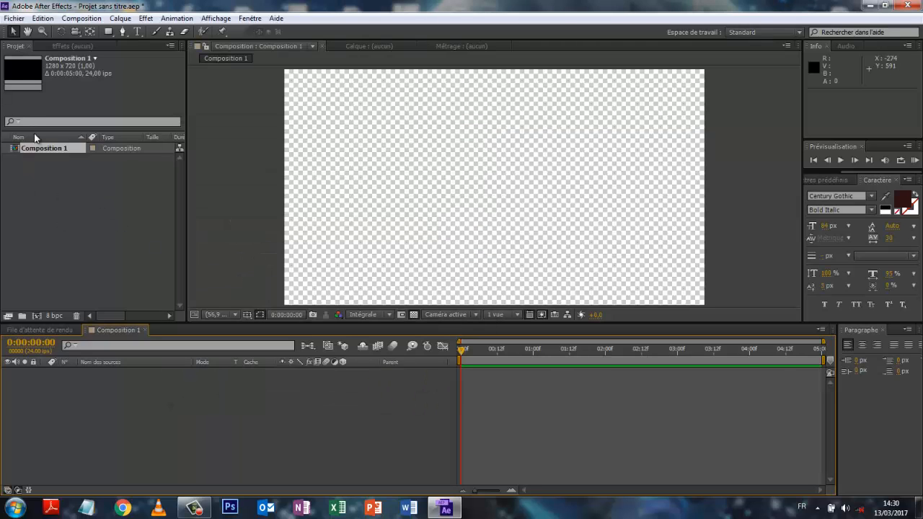
Import poulet.psd from the scene2 folder as a composition that retains layer sizes, with editable layer styles
double_click(46, 239)
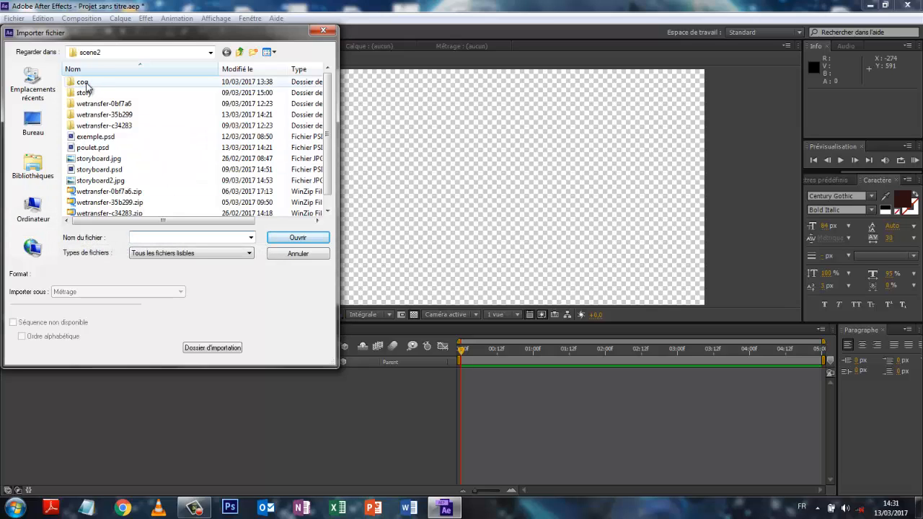
click(88, 147)
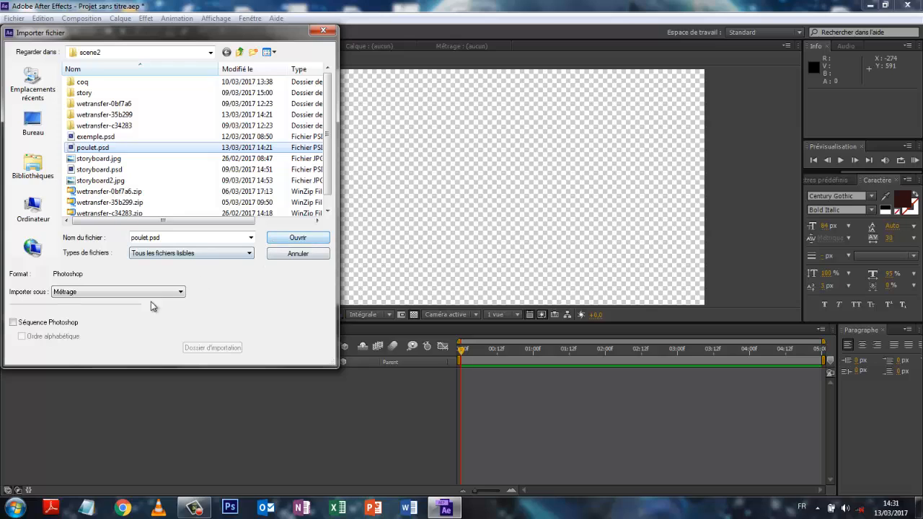
click(180, 292)
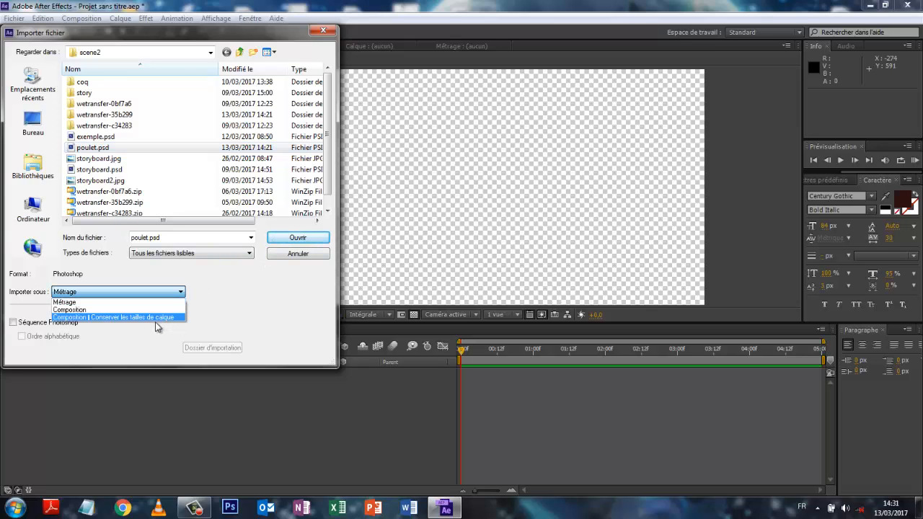
click(139, 317)
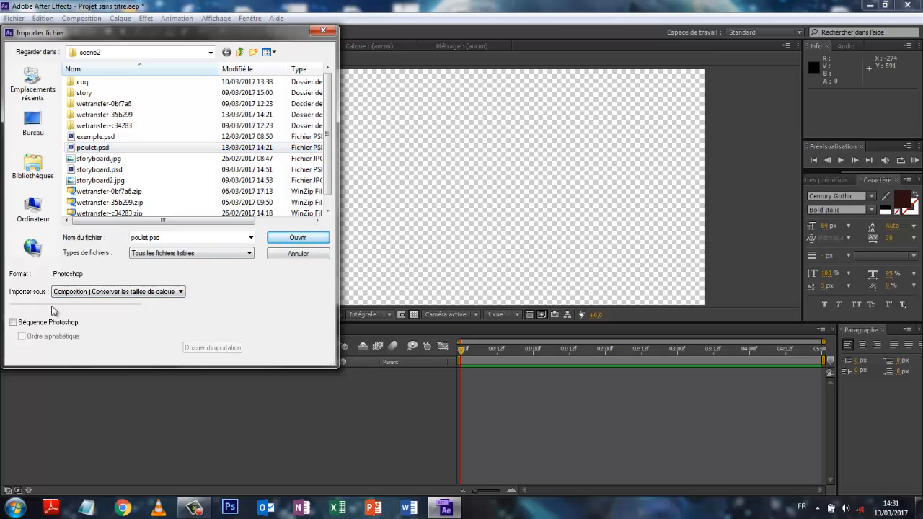
click(298, 238)
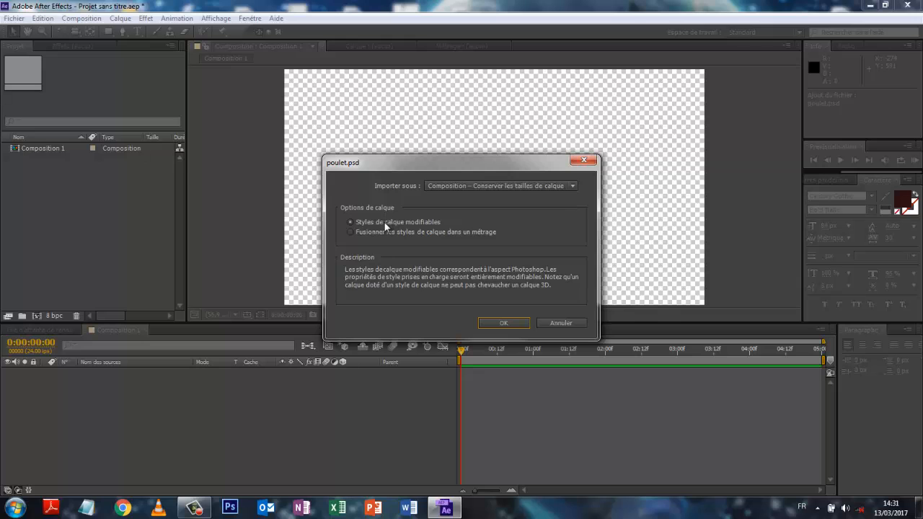
click(497, 322)
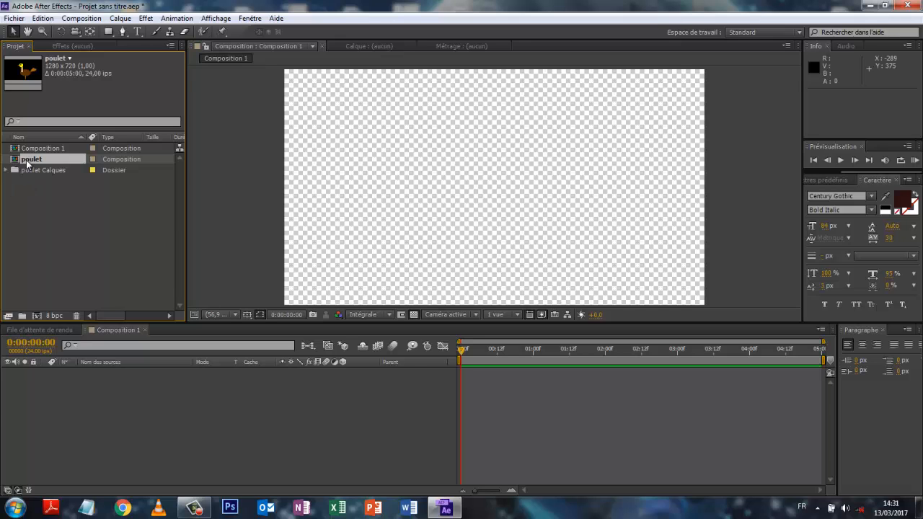
Open the poulet composition and precompose layers b3, b2 and b1 into a new composition named bec
double_click(29, 160)
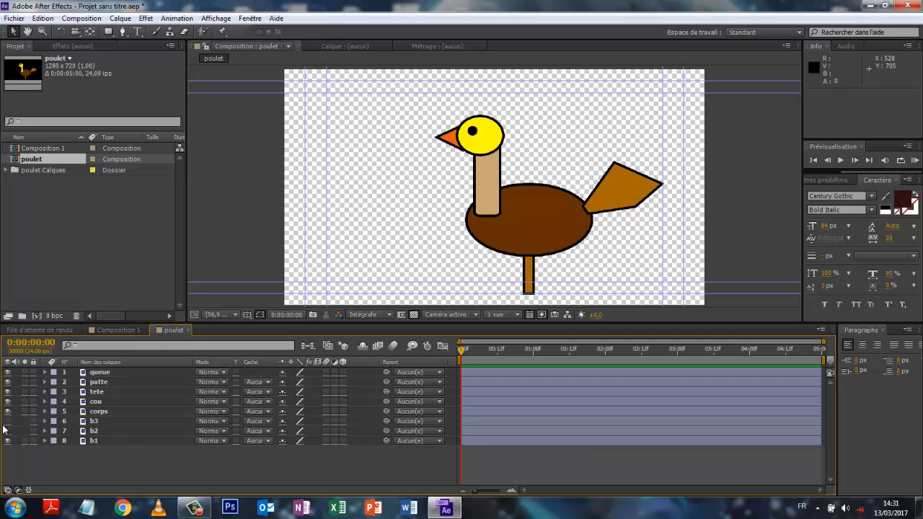
click(121, 424)
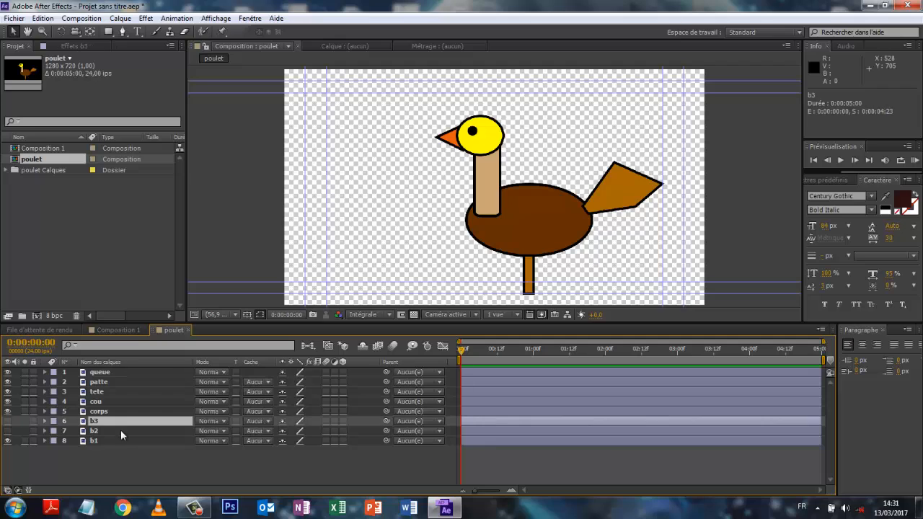
shift+click(119, 438)
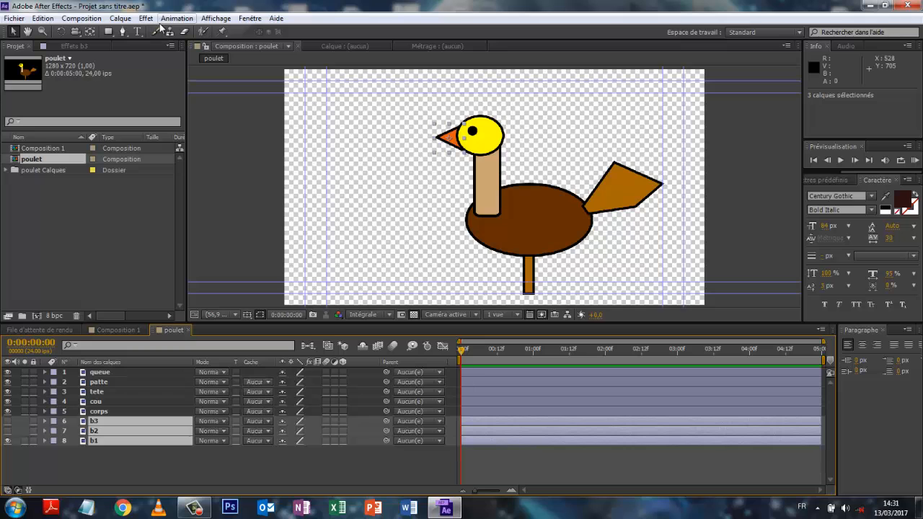
right_click(132, 431)
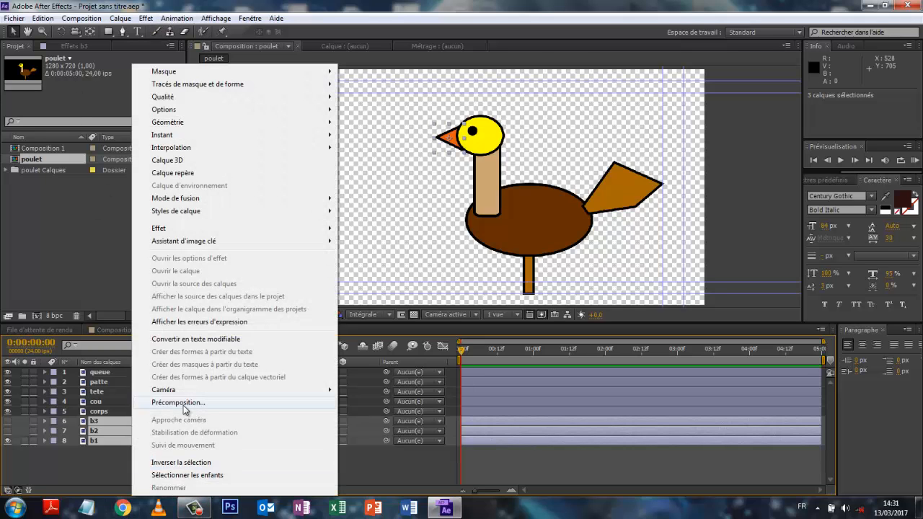
click(184, 405)
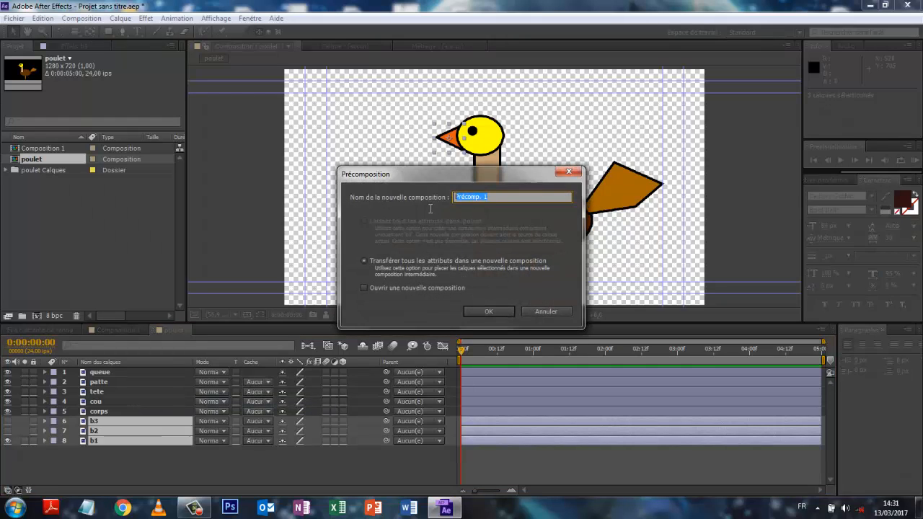
text(bec)
click(493, 311)
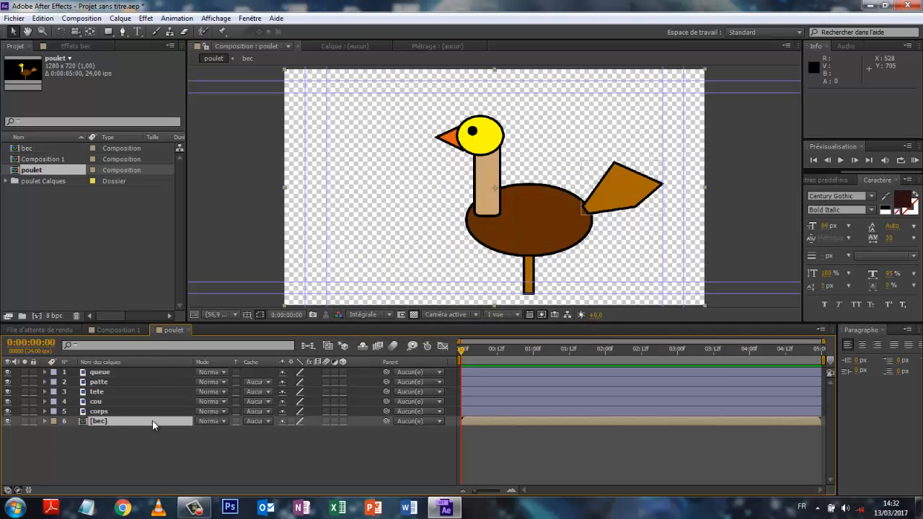
Open the bec precomposition and trim layers b3, b2 and b1 to a duration of one frame each
click(101, 419)
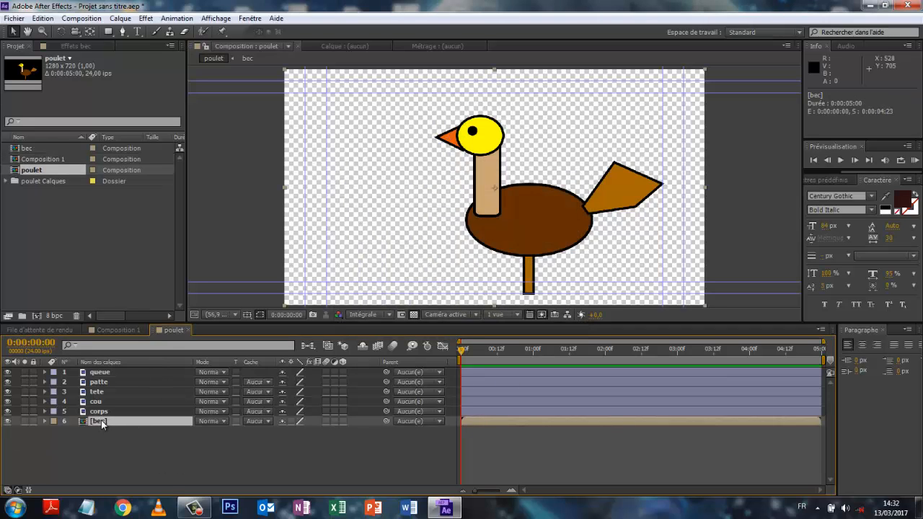
double_click(101, 420)
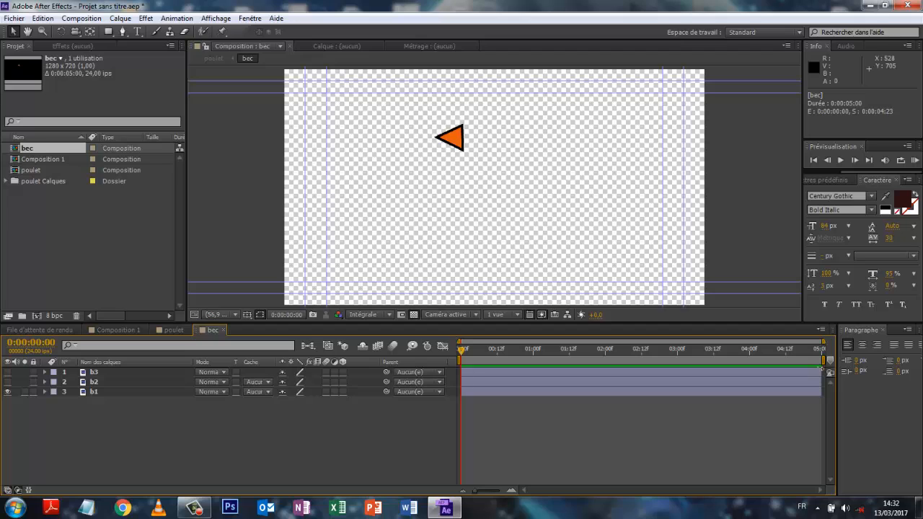
drag(822, 372, 494, 372)
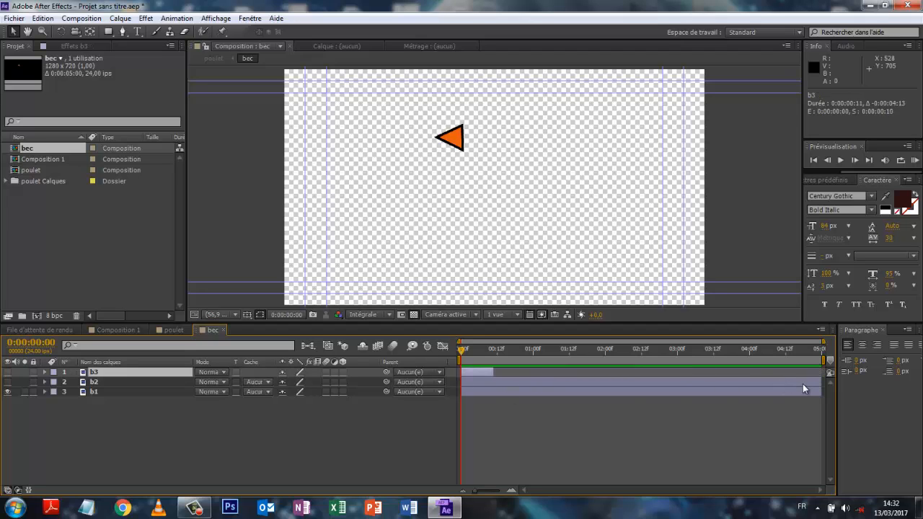
drag(821, 381, 500, 382)
drag(822, 392, 493, 391)
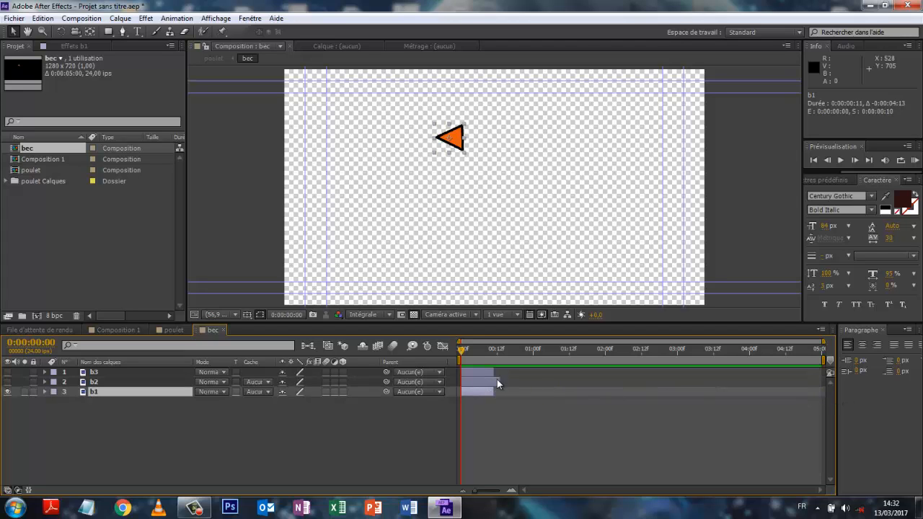
click(497, 381)
drag(476, 494, 502, 495)
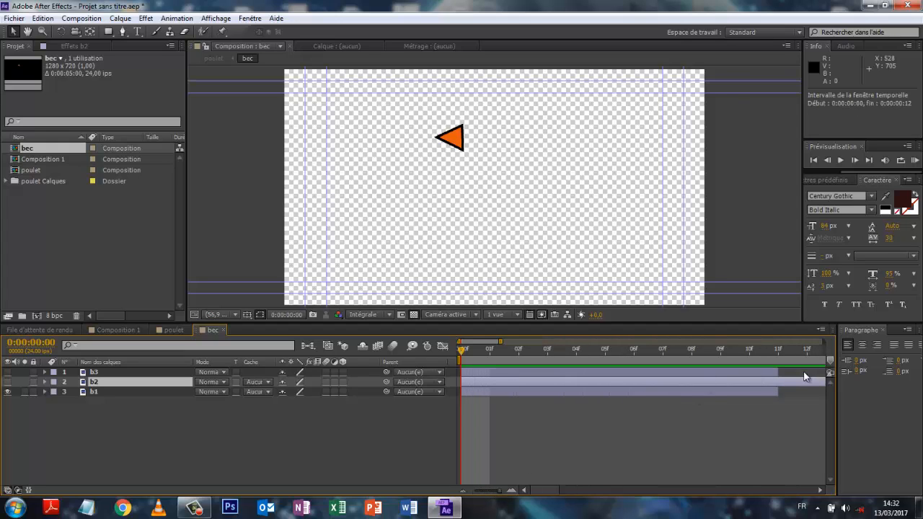
drag(778, 372, 492, 372)
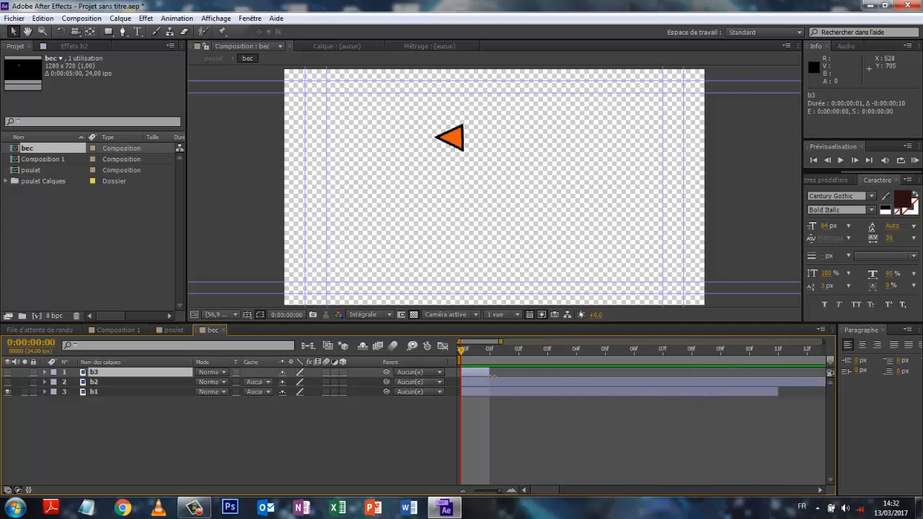
drag(776, 392, 495, 391)
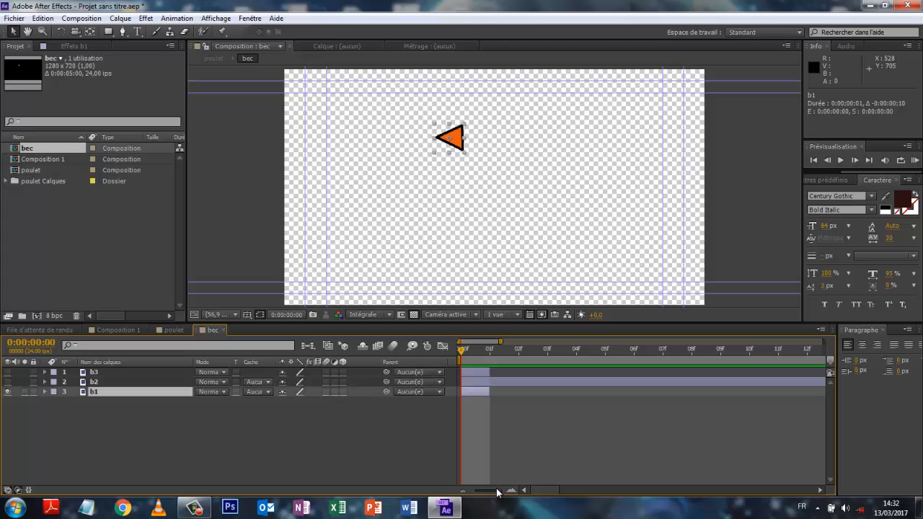
mouse_move(500, 492)
mouse_down()
mouse_move(466, 501)
mouse_move(494, 496)
mouse_up()
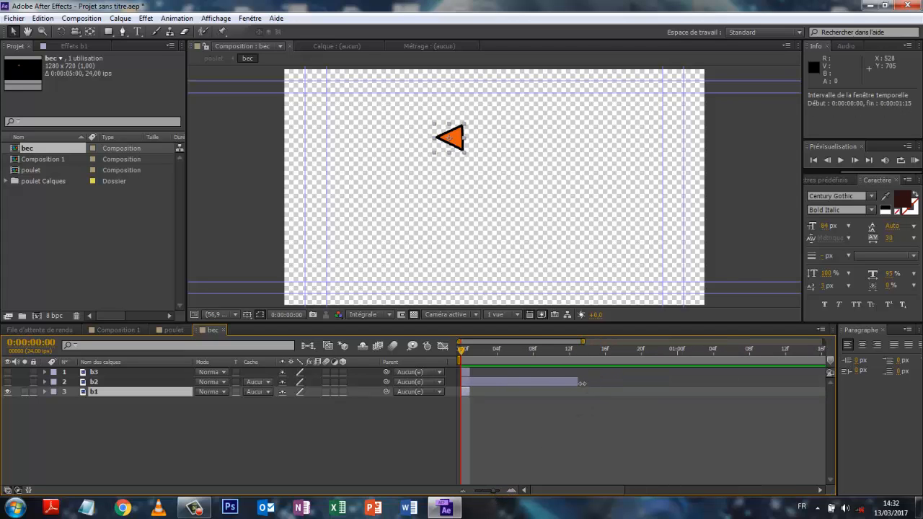
drag(582, 383, 471, 382)
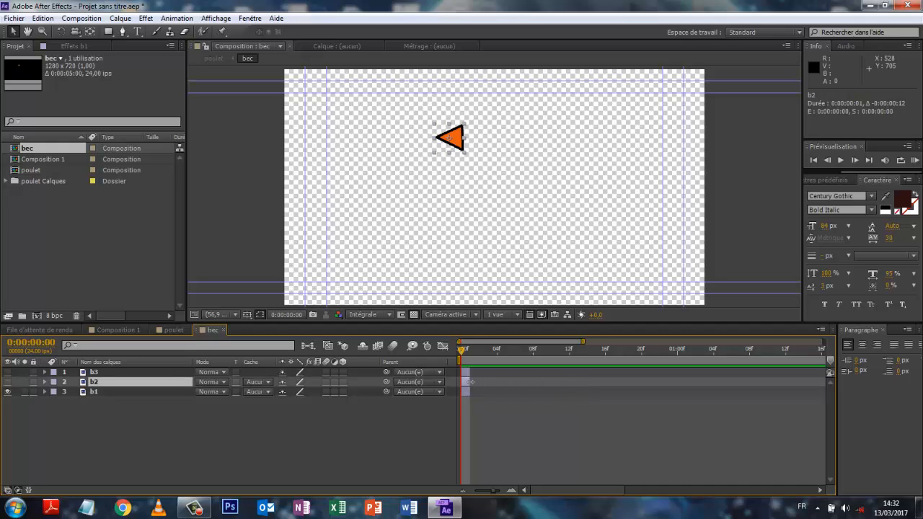
drag(493, 491, 551, 499)
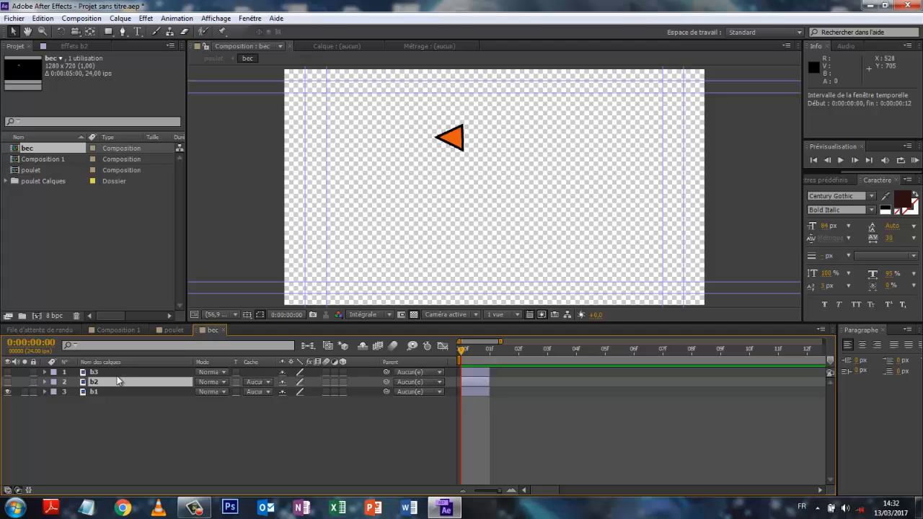
Make the hidden beak layers b2 and b3 visible in the bec composition
click(4, 382)
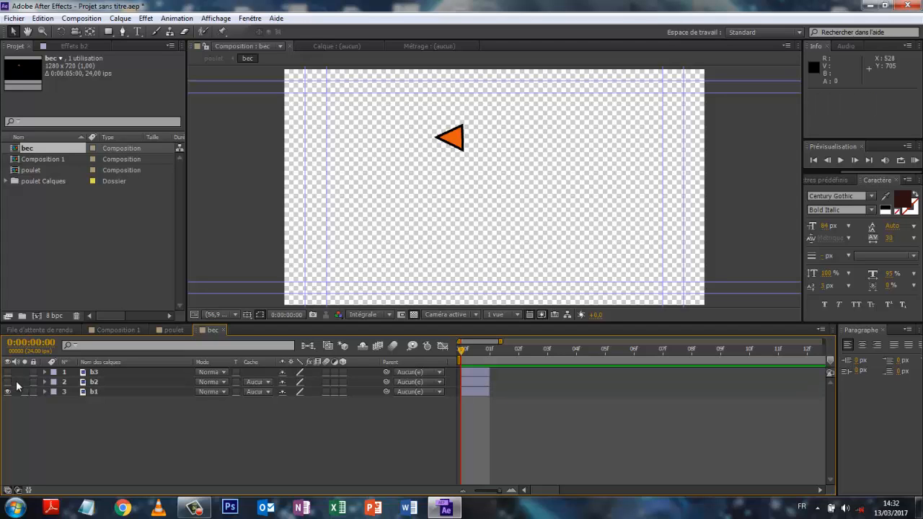
click(7, 382)
click(8, 371)
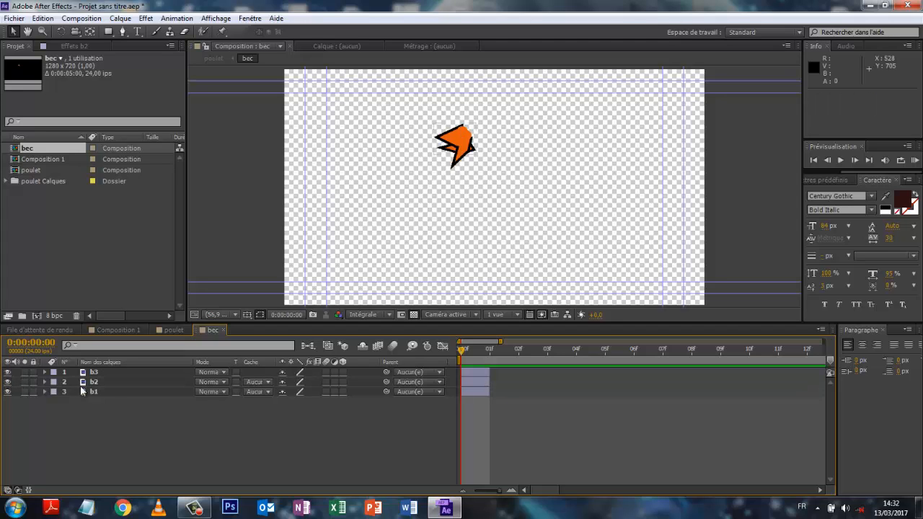
Arrange layers b3, b2 and b1 one after another in time with Sequence Layers, without overlap
click(137, 373)
shift+click(139, 391)
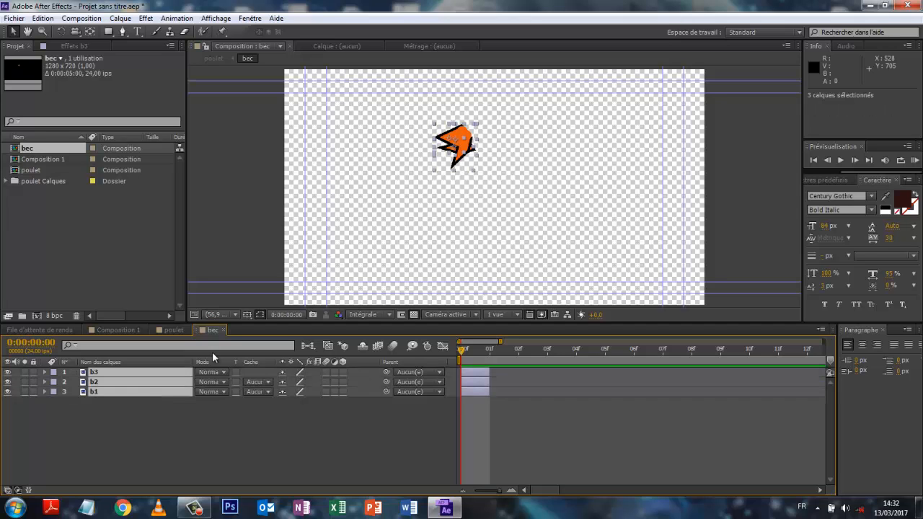
click(178, 19)
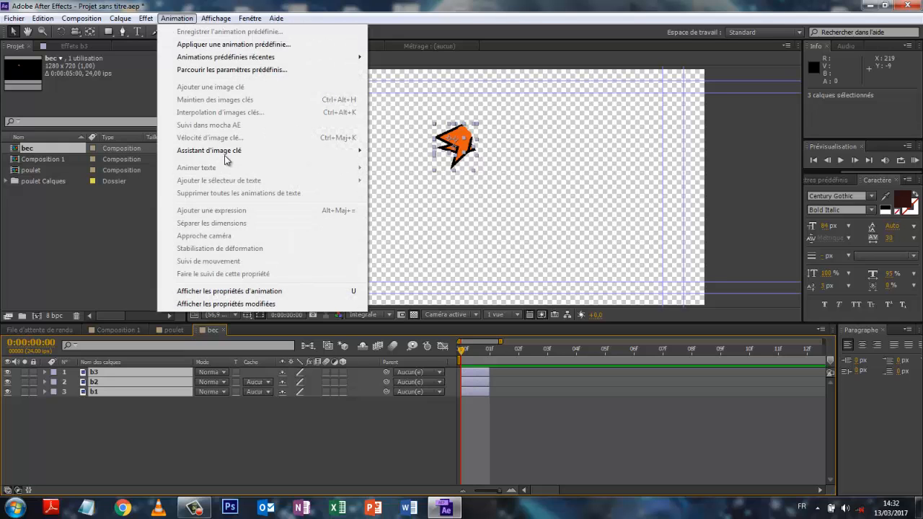
mouse_move(228, 156)
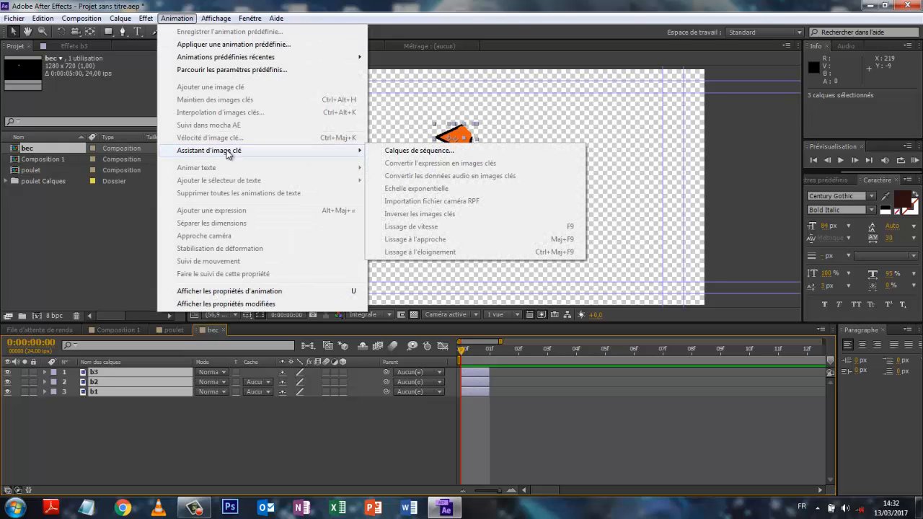
click(431, 152)
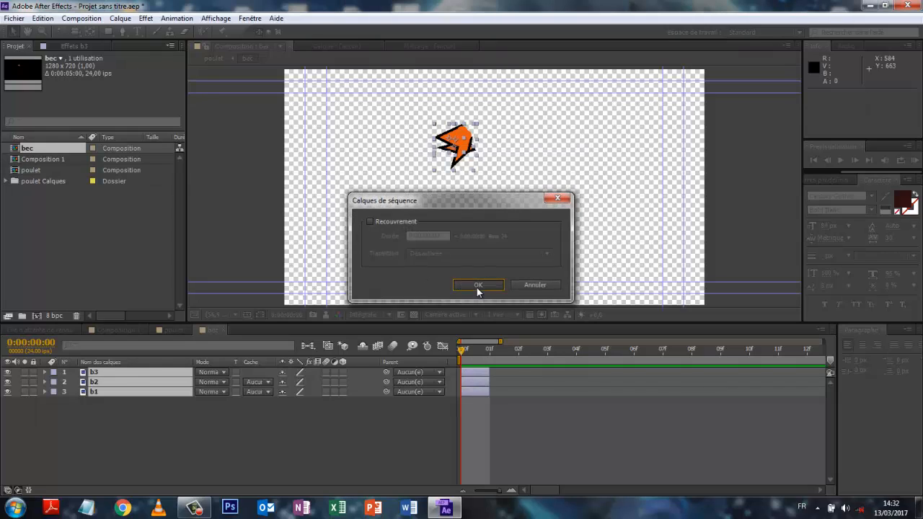
click(476, 286)
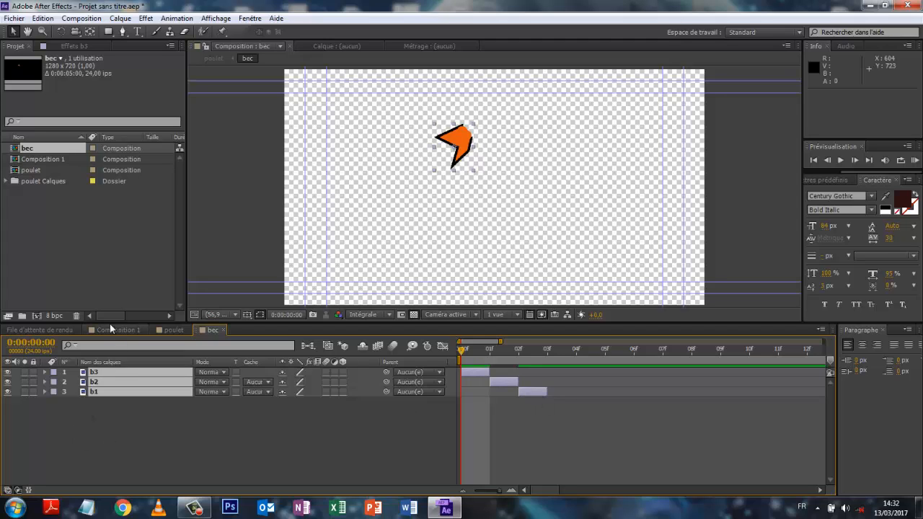
Return to the poulet composition, add a null object and rename it animbec
click(189, 330)
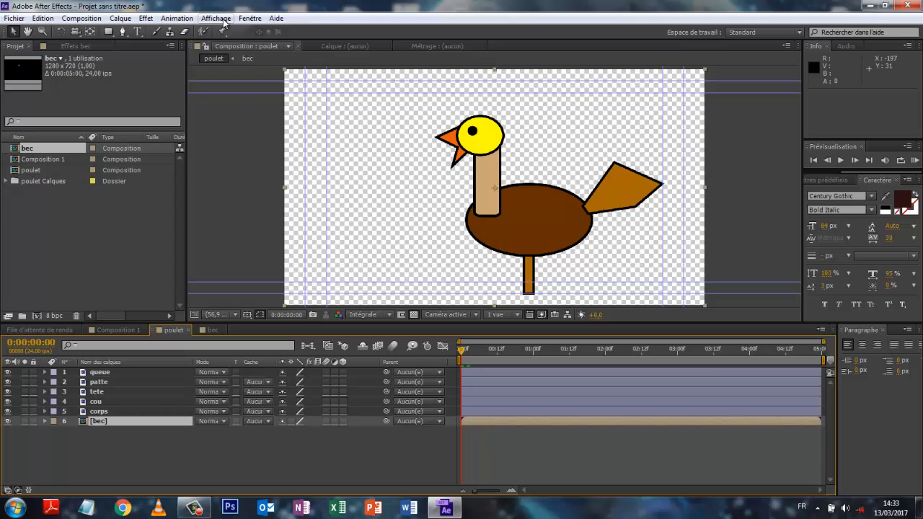
click(119, 18)
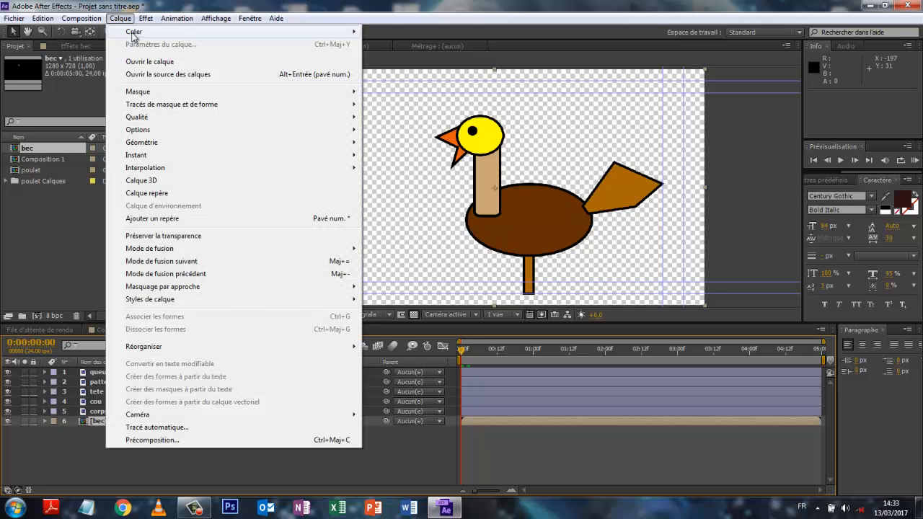
mouse_move(134, 32)
click(393, 83)
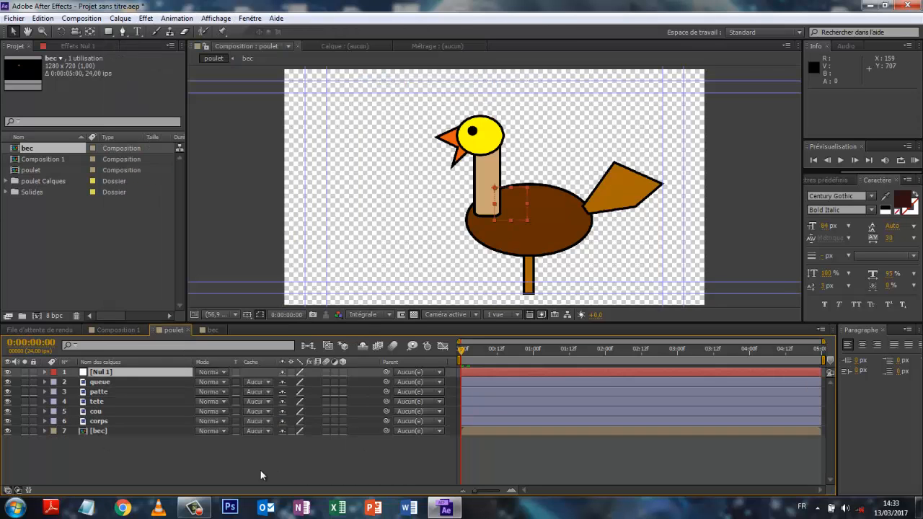
right_click(109, 373)
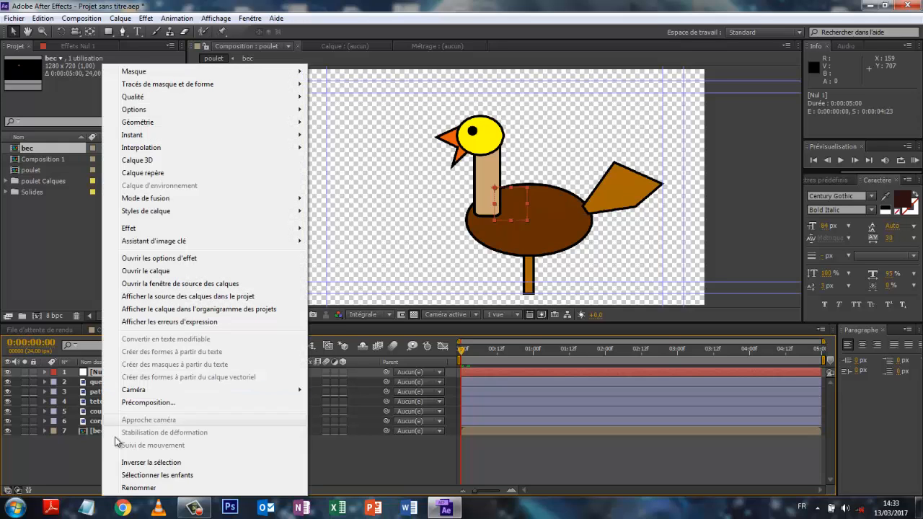
click(140, 488)
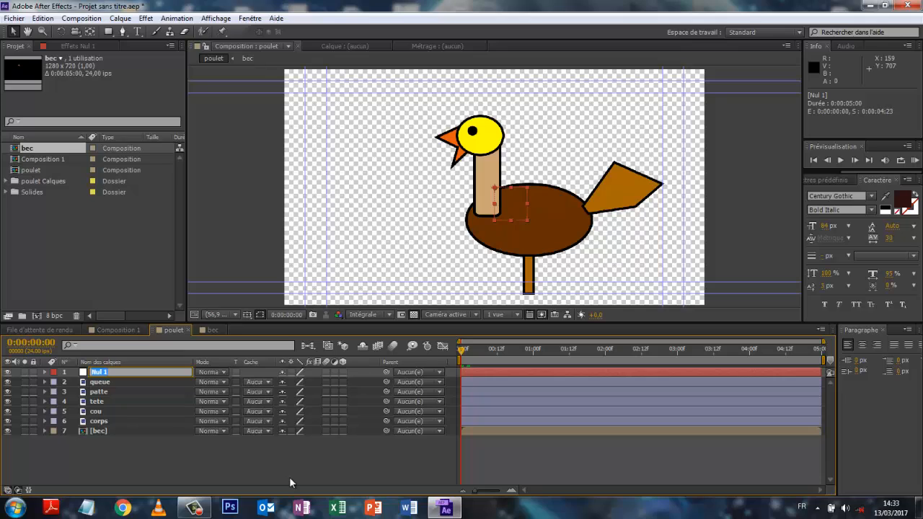
text(animbec)
click(133, 472)
click(109, 368)
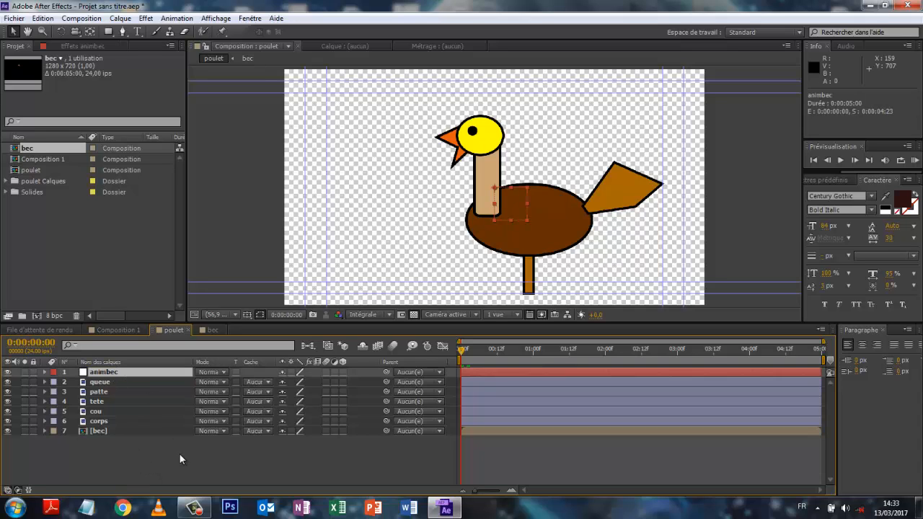
Show the Rotation property of the animbec null and enable time remapping on the bec layer
key(r)
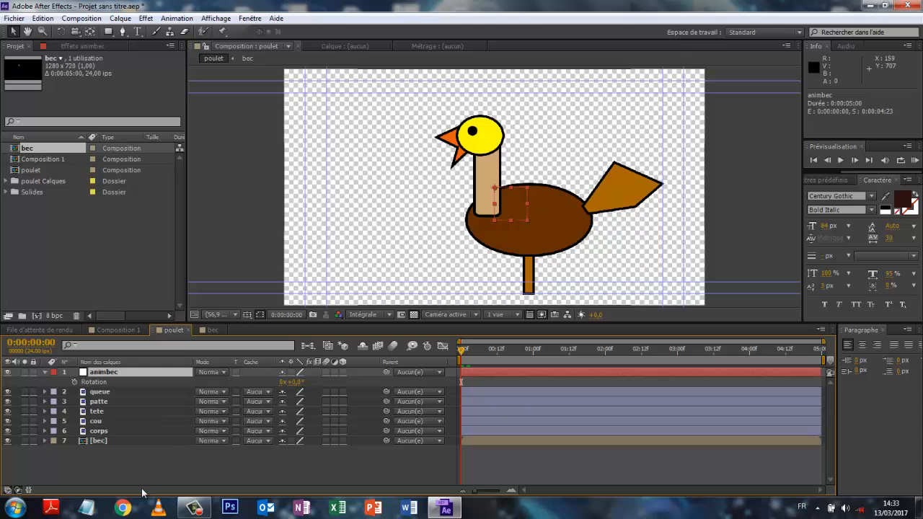
click(105, 440)
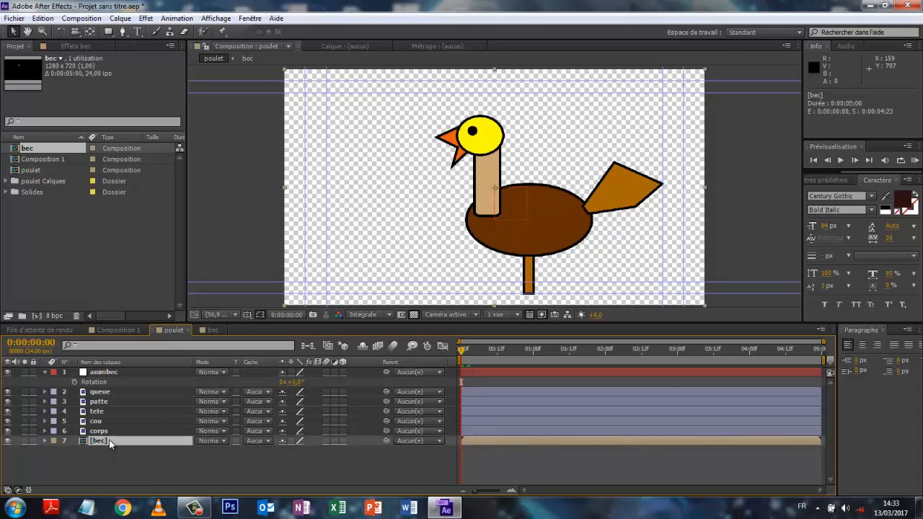
right_click(110, 444)
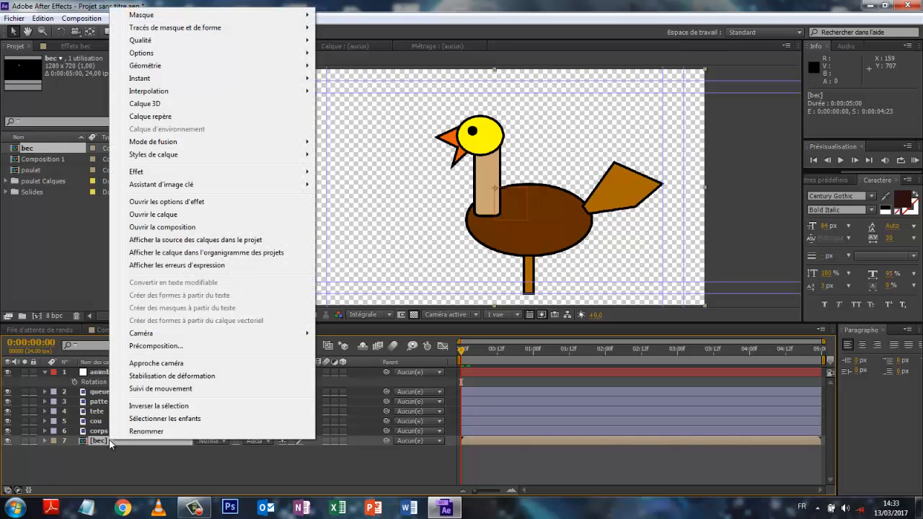
mouse_move(159, 82)
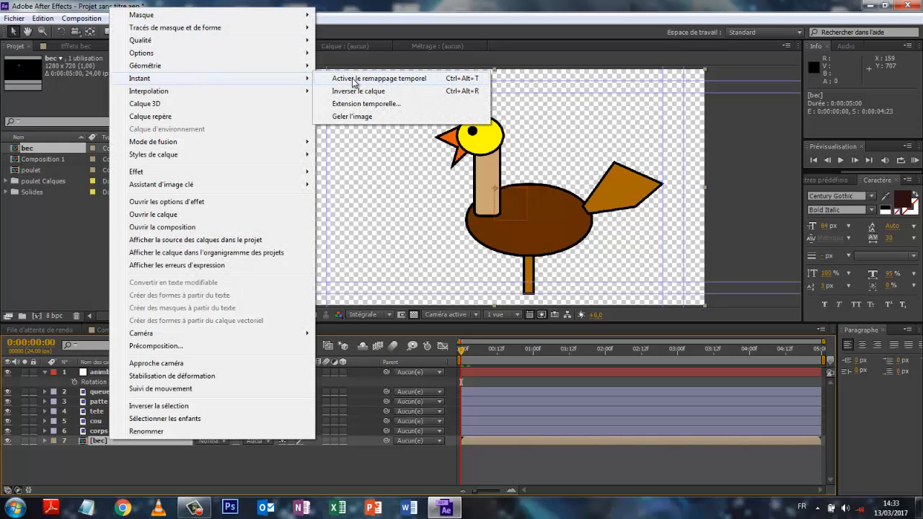
click(371, 78)
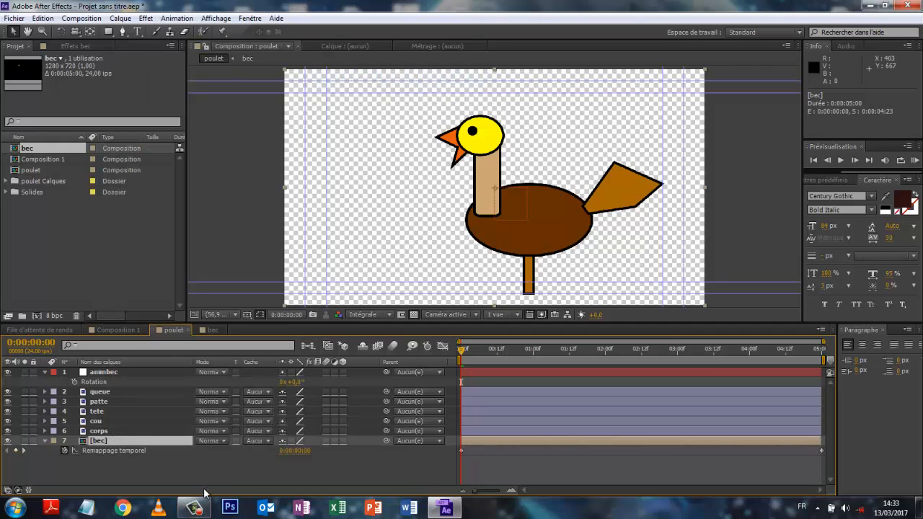
Add an expression to bec's time remapping that links it to animbec's rotation divided by 23.97
alt+click(65, 452)
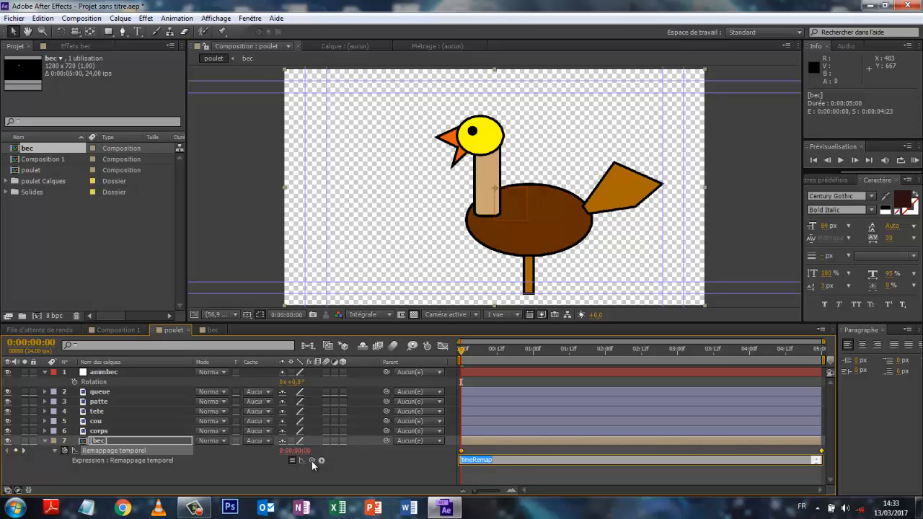
drag(312, 461, 93, 386)
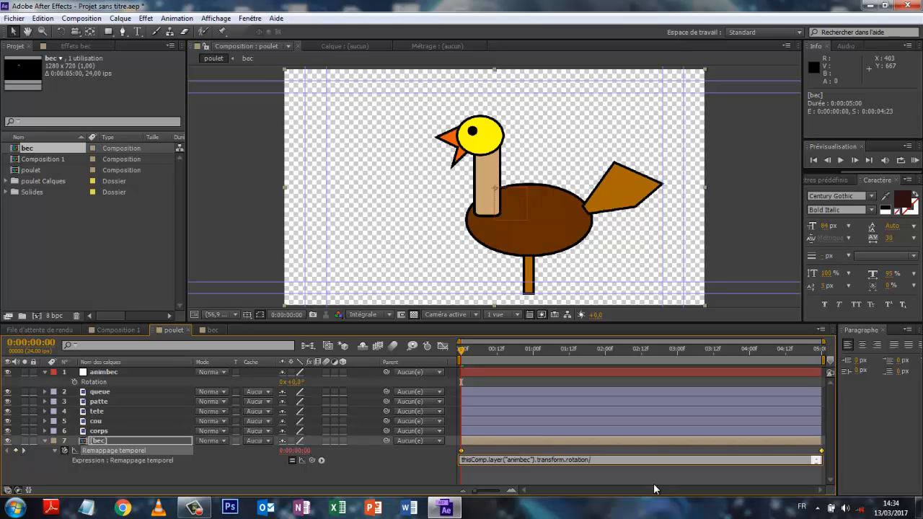
text(23.97)
key(KP_Enter)
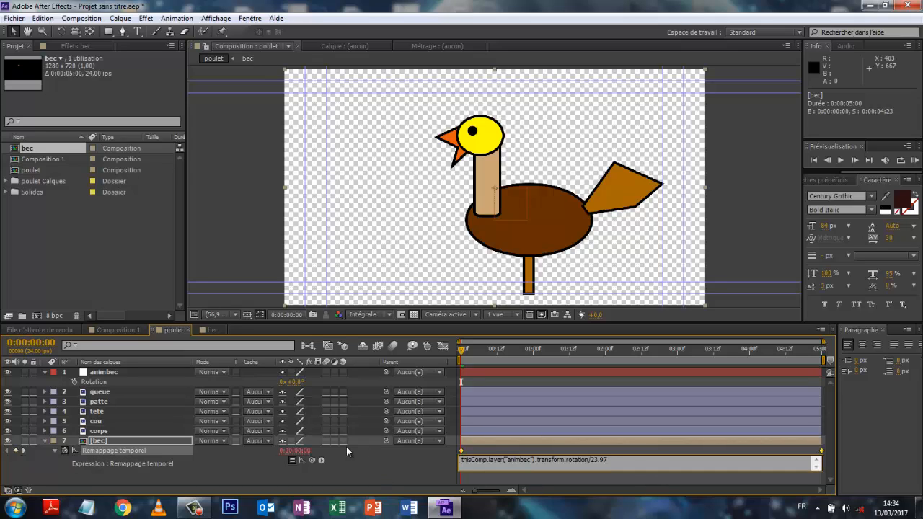
Test the beak control by setting animbec's rotation to 2°, 1° and 0° in turn
click(299, 384)
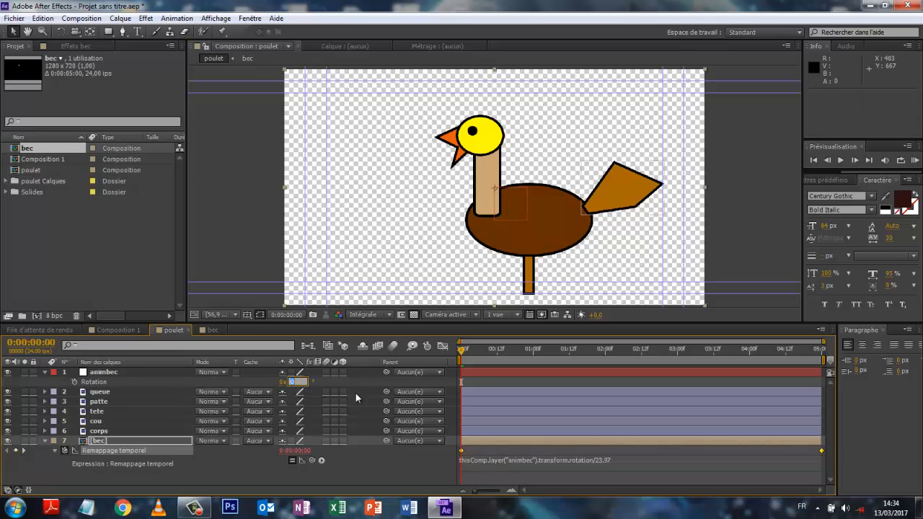
text(2)
click(386, 465)
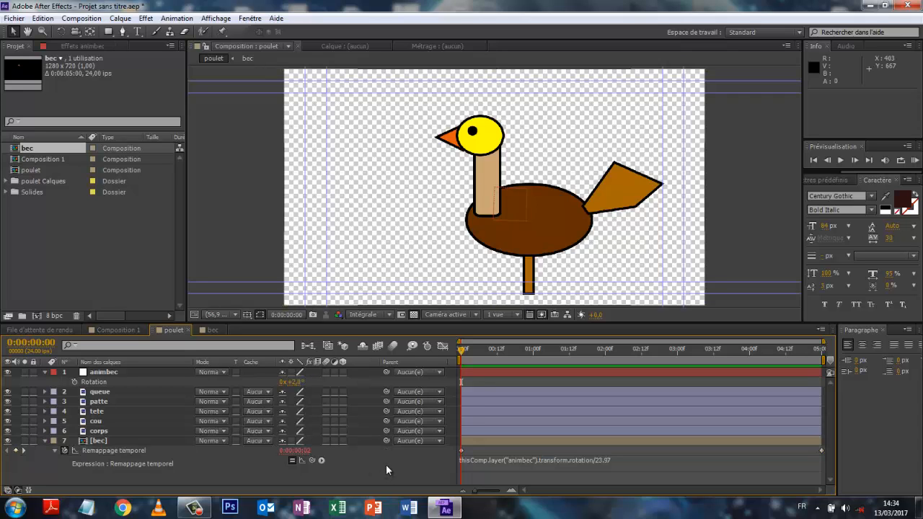
click(295, 387)
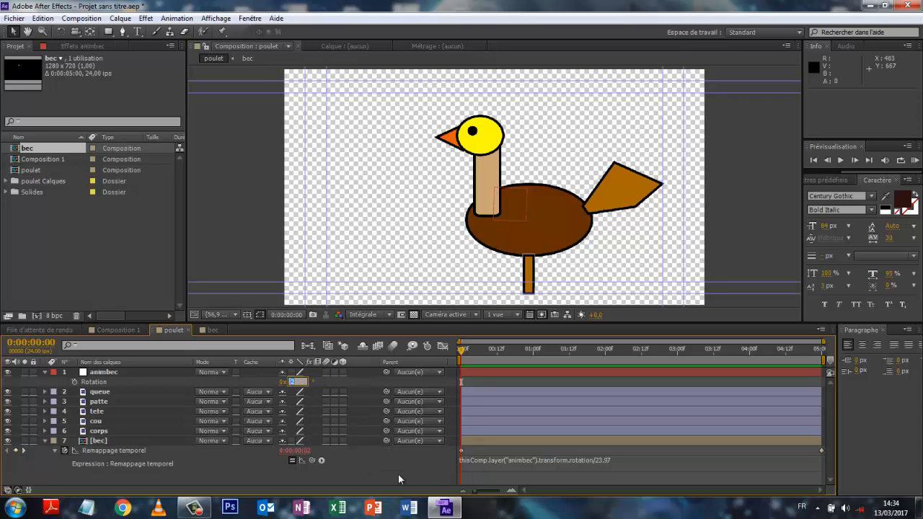
text(1)
click(388, 468)
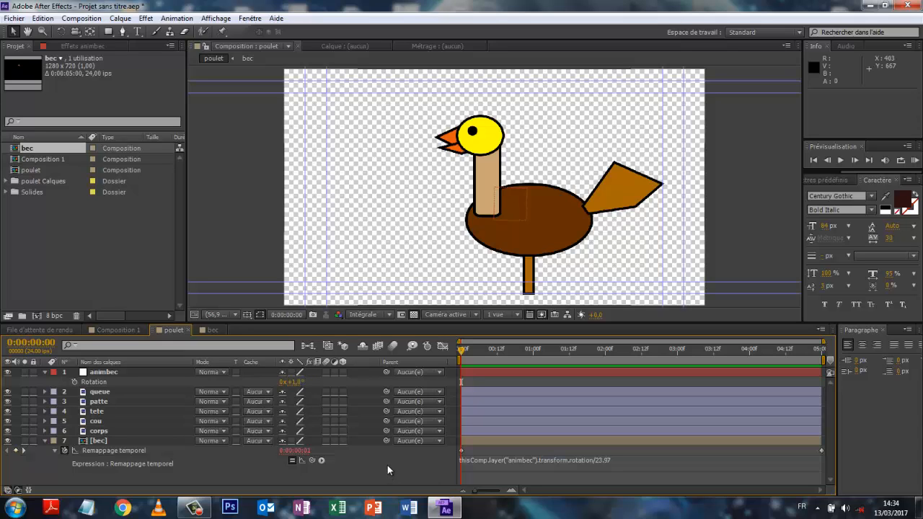
click(295, 381)
text(0)
click(381, 464)
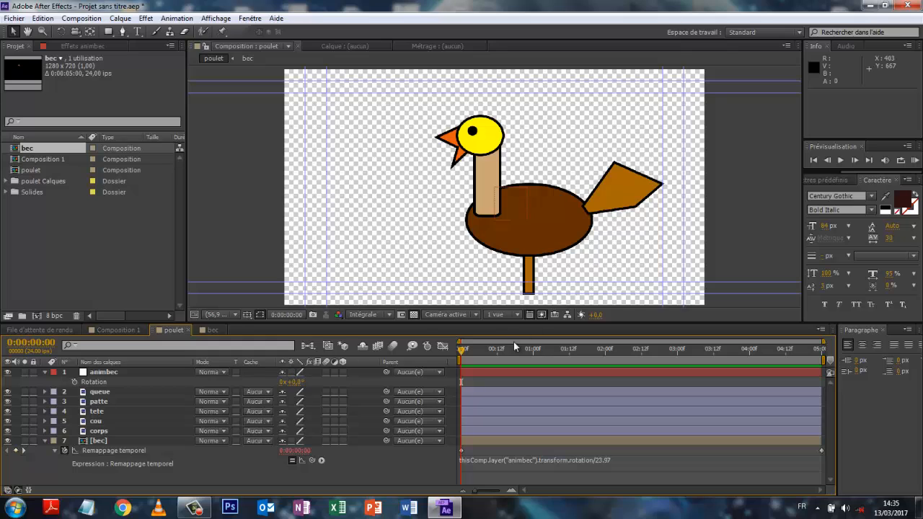
Set animbec's rotation to 2° at 0:00:00:00 and enable keyframing for it there
mouse_move(482, 351)
mouse_down()
mouse_move(466, 352)
mouse_move(527, 352)
mouse_move(479, 349)
mouse_up()
drag(480, 350, 461, 350)
click(297, 381)
text(2)
key(Return)
click(74, 381)
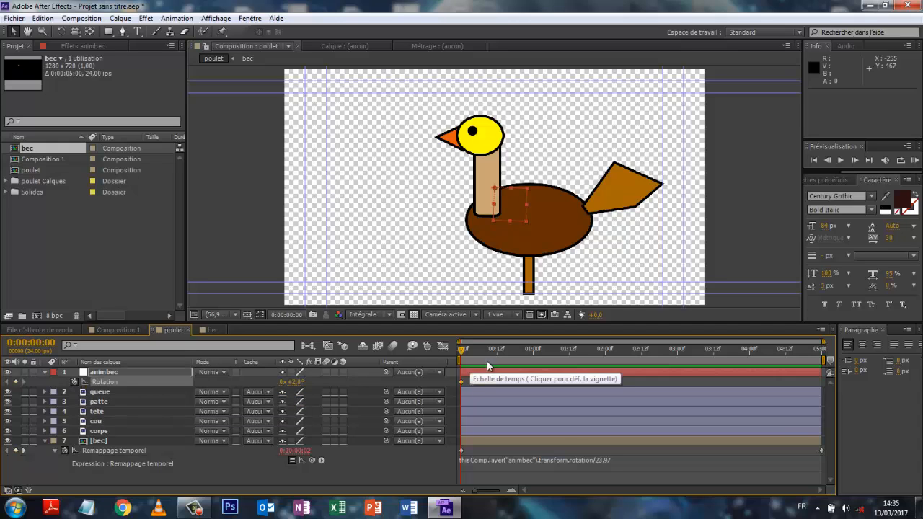
Keyframe animbec's rotation at 1° on 0:00:00:09 and at 0° on 0:00:00:14
drag(482, 352, 489, 351)
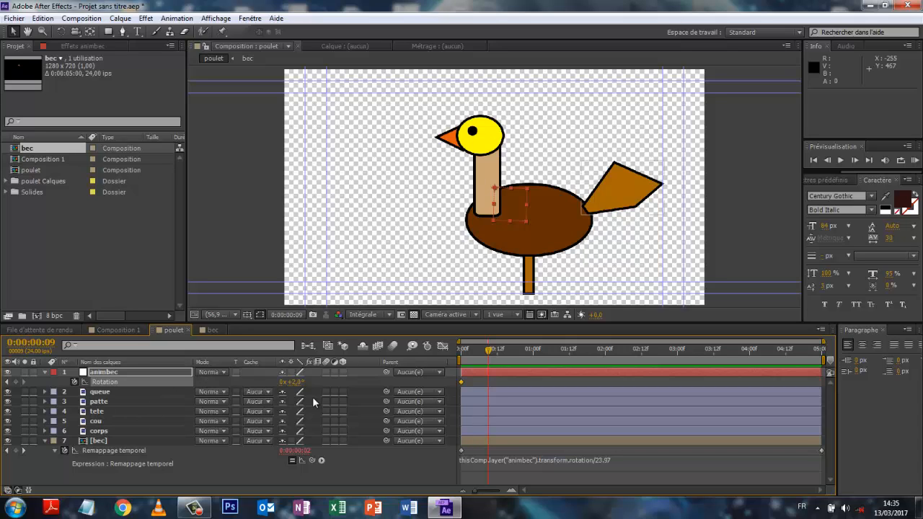
click(298, 382)
text(1)
key(Return)
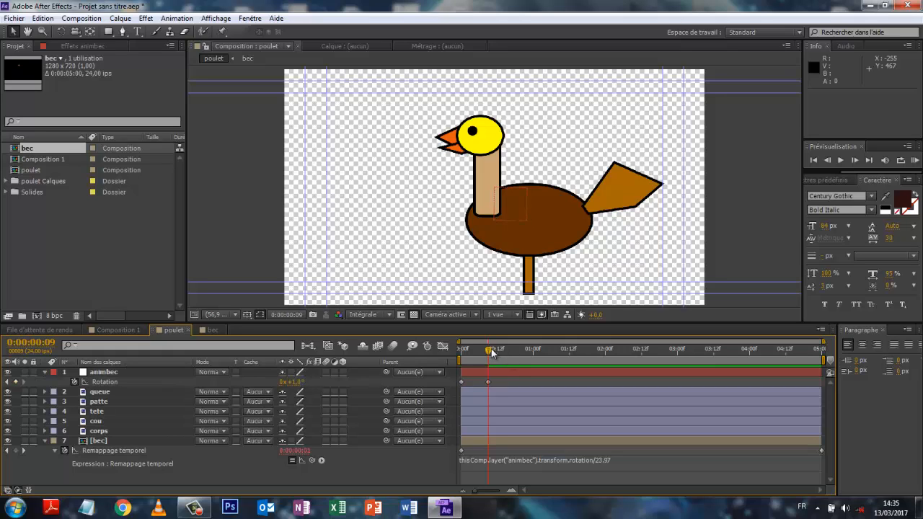
drag(491, 349, 503, 350)
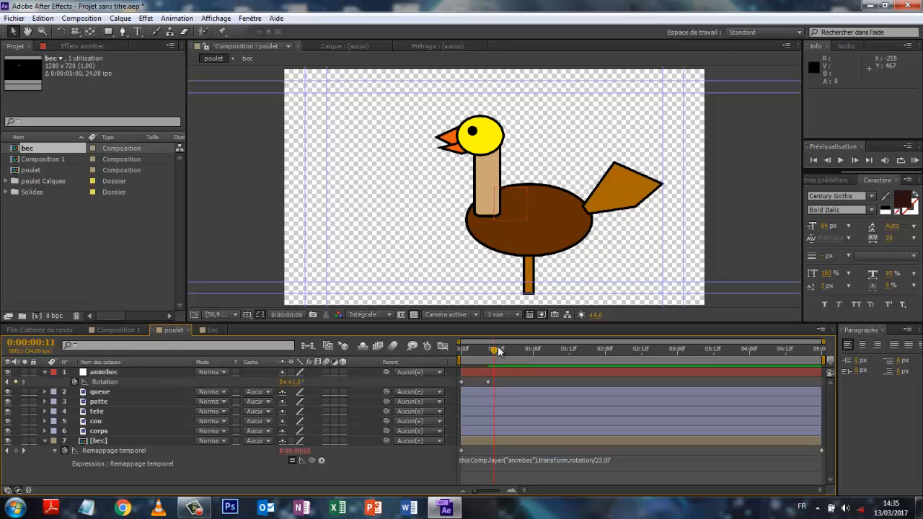
click(301, 382)
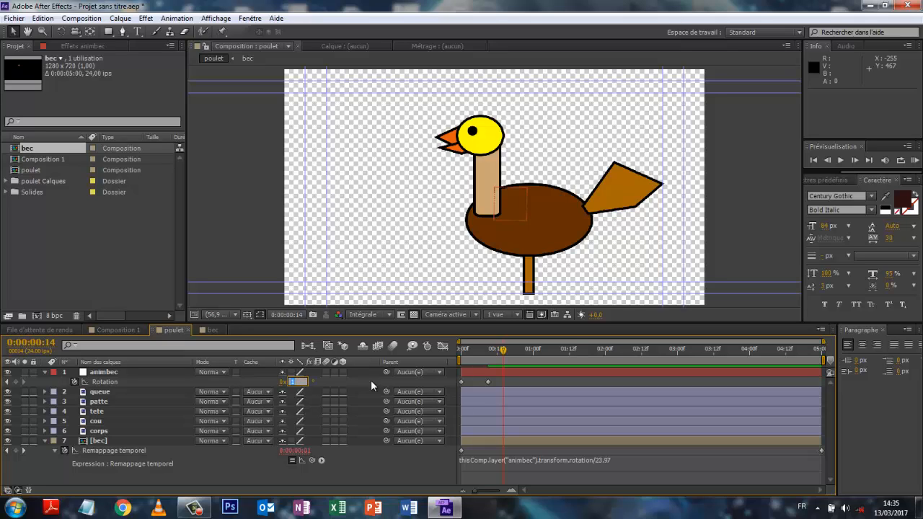
text(0)
key(Return)
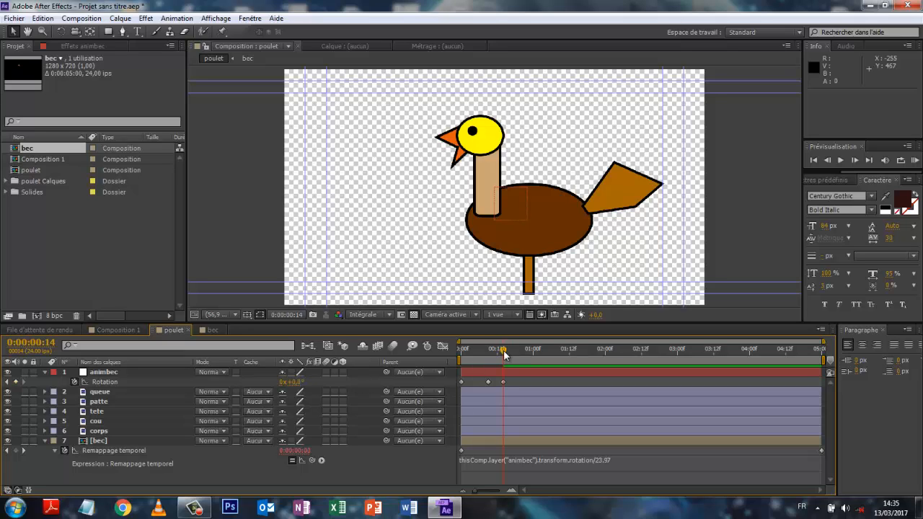
Preview the beak animation from the first frame and dismiss the Windows colour scheme dialog
drag(502, 351, 462, 352)
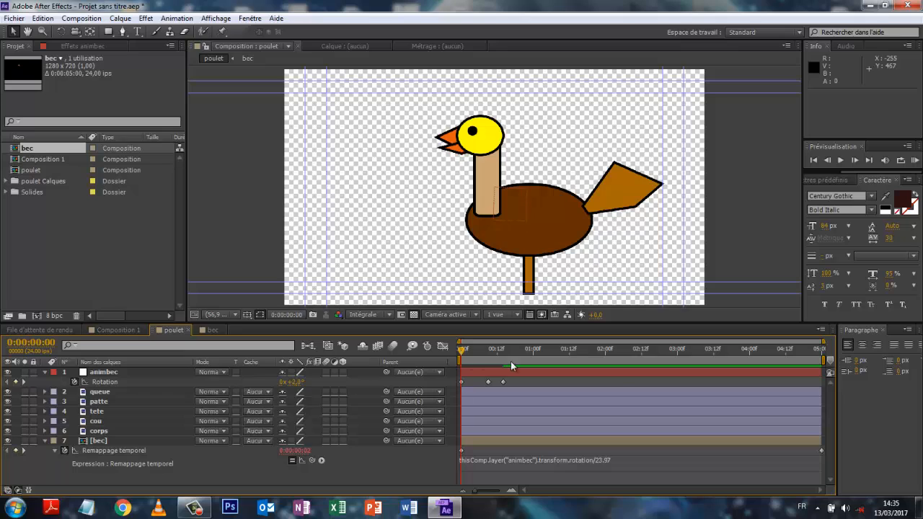
key(space)
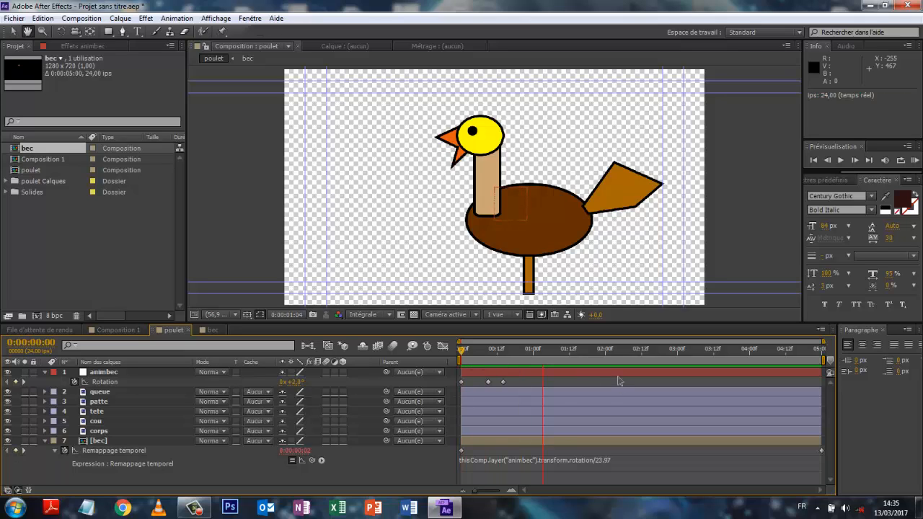
key(space)
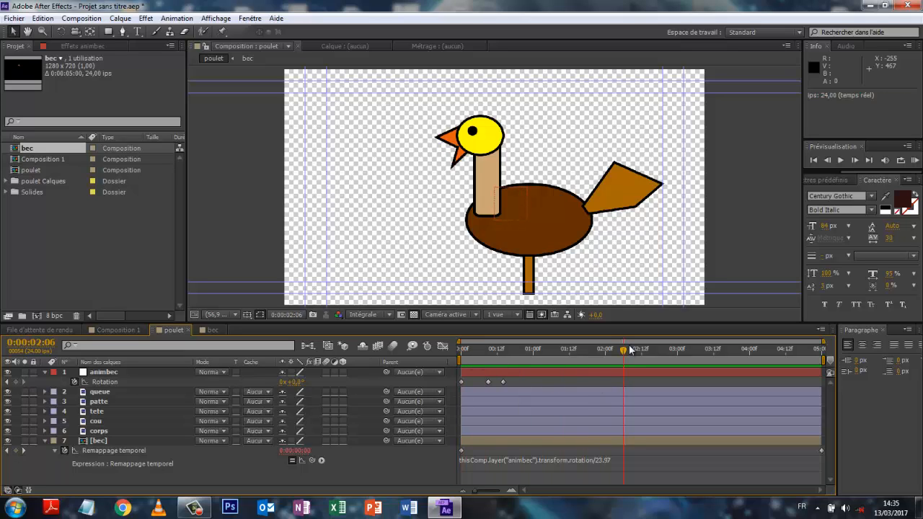
drag(621, 351, 524, 366)
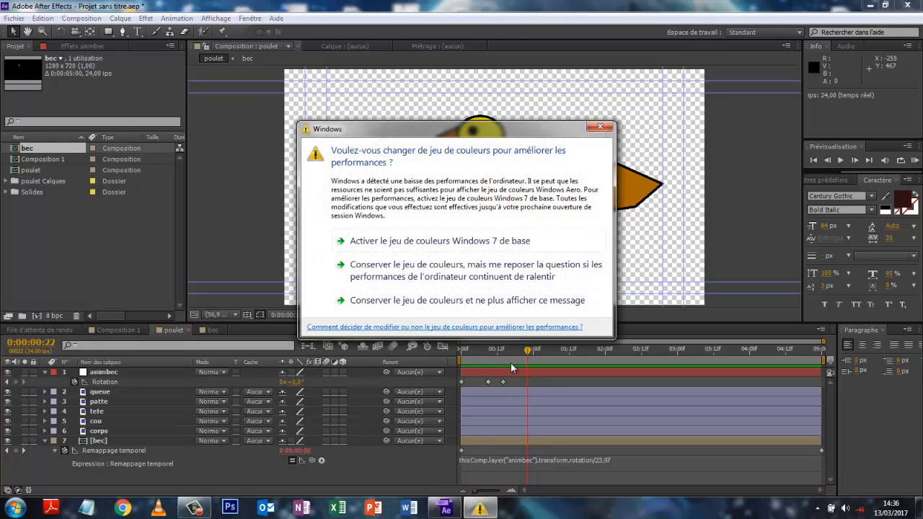
click(601, 128)
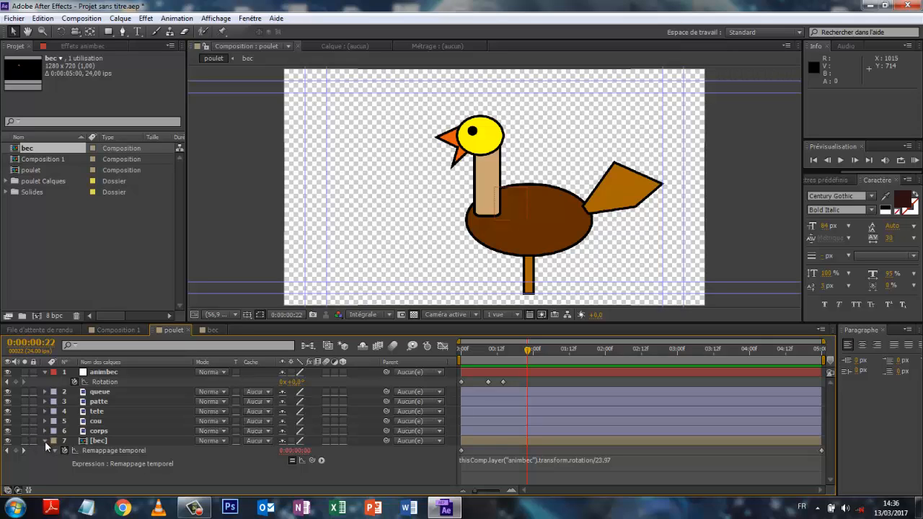
Collapse the bec layer's properties and replay the beak animation from the start
click(45, 441)
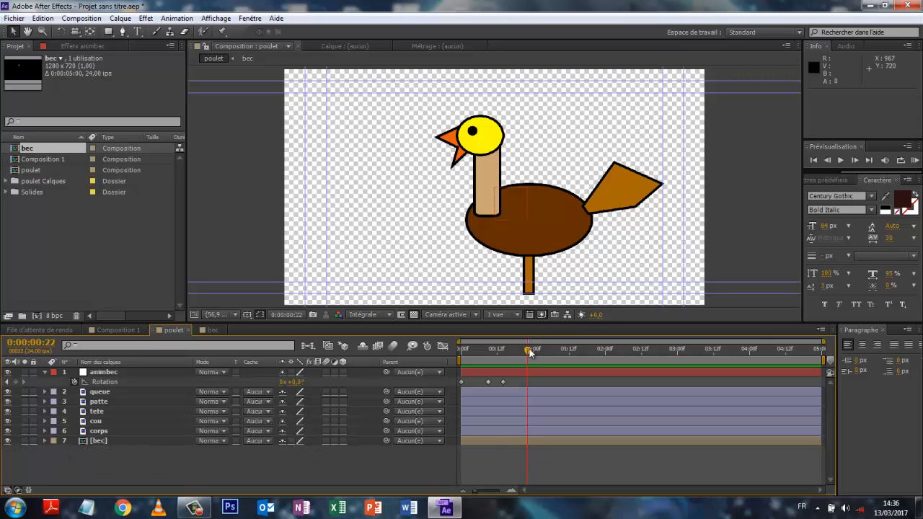
key(Page_Up)
key(Home)
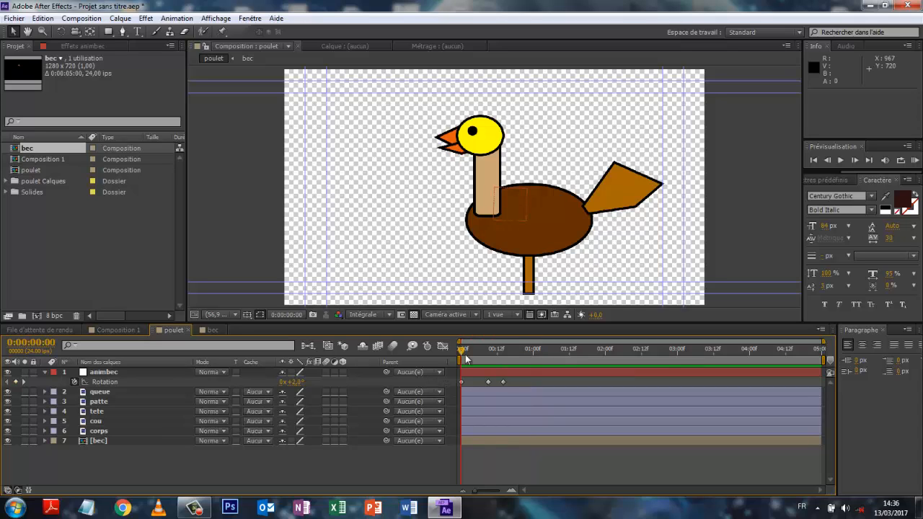
drag(461, 354, 438, 364)
key(space)
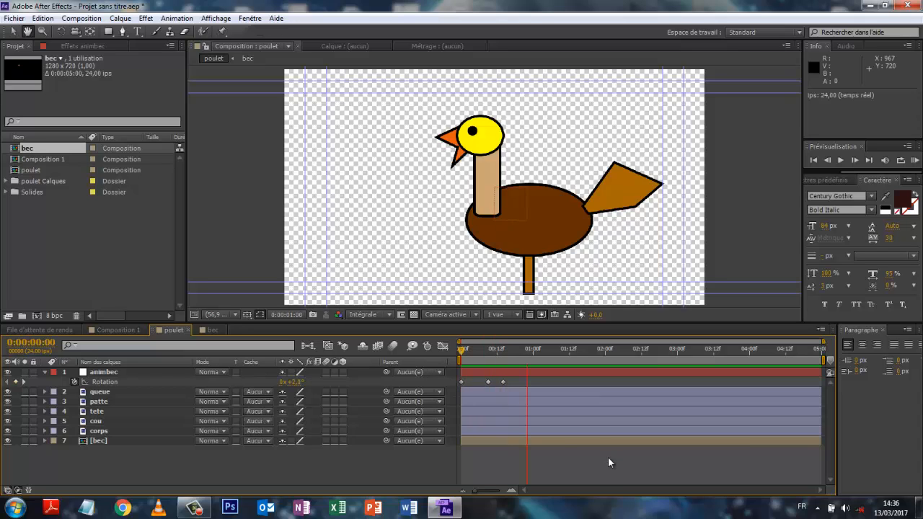
key(space)
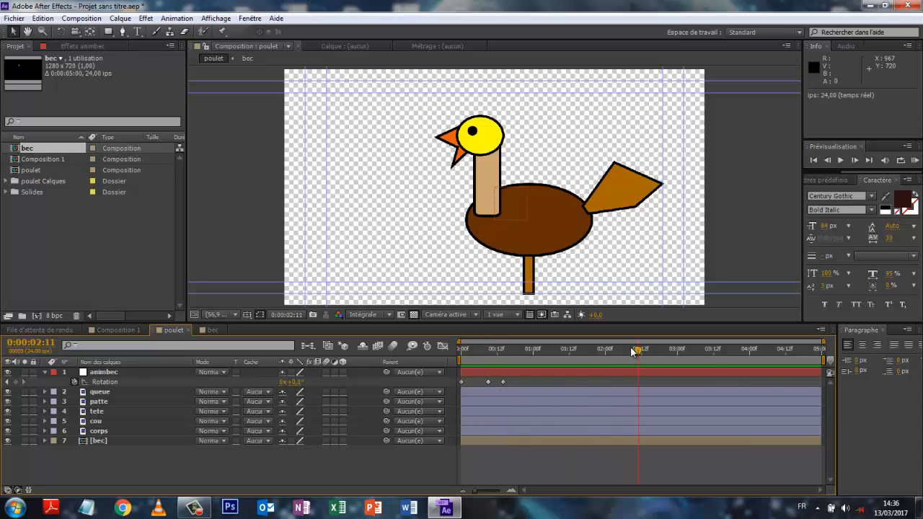
Move animbec's second and third rotation keyframes to 0:00:00:12 and 0:00:01:00, and preview the slower beak movement
mouse_move(503, 382)
mouse_down()
mouse_move(533, 382)
mouse_move(497, 383)
mouse_up()
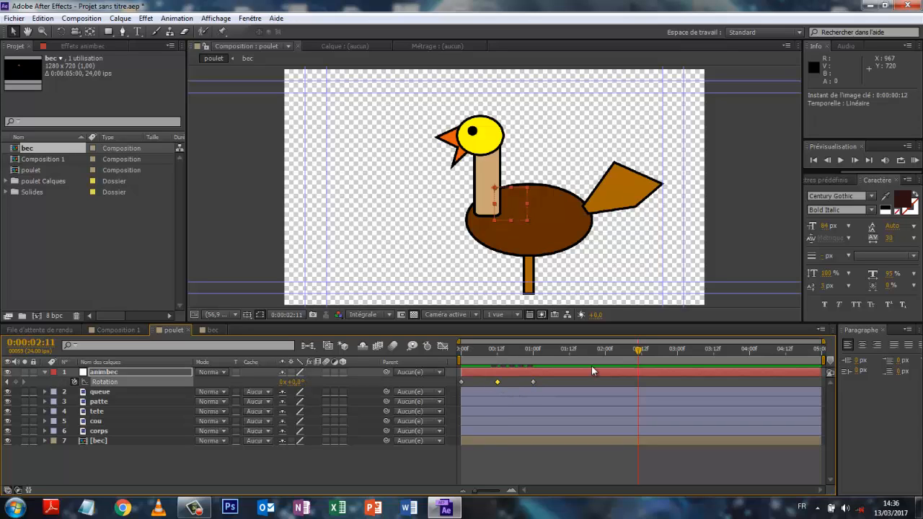
drag(640, 352, 462, 352)
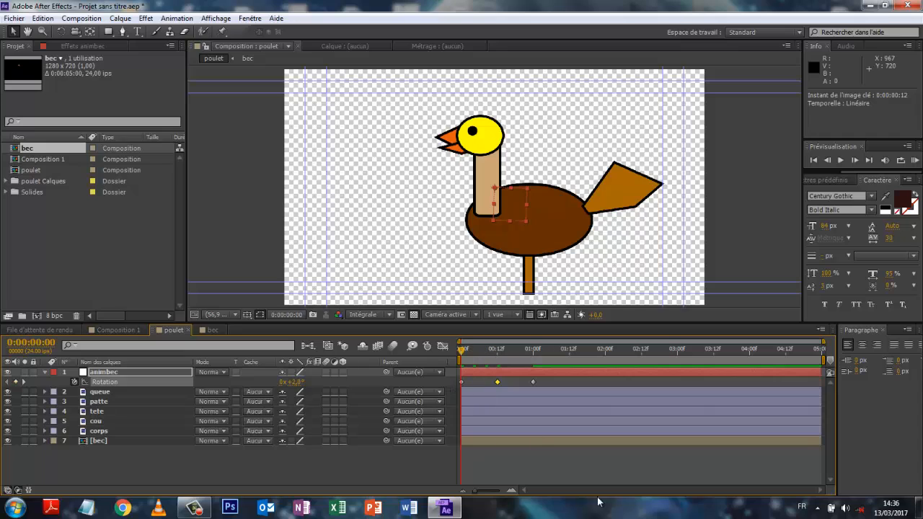
key(space)
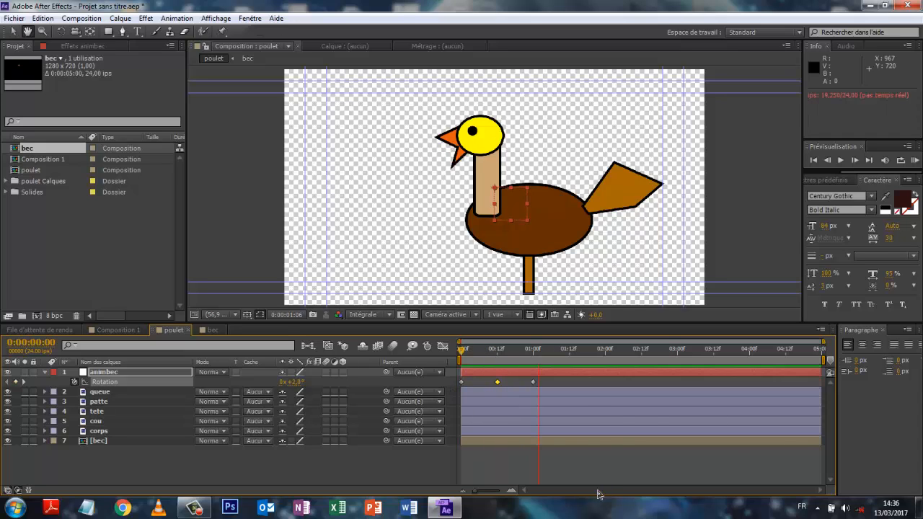
key(space)
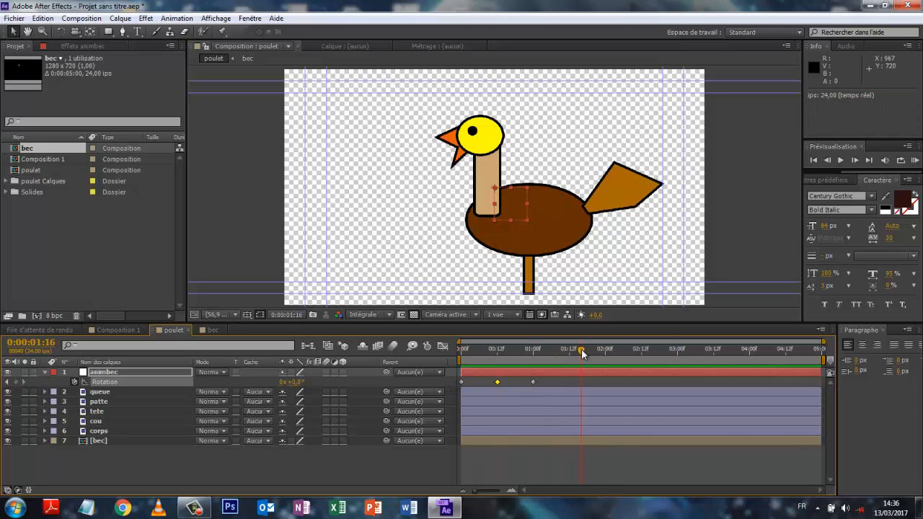
drag(582, 353, 462, 354)
Collapse animbec's properties and parent the bec layer to tete
mouse_move(199, 510)
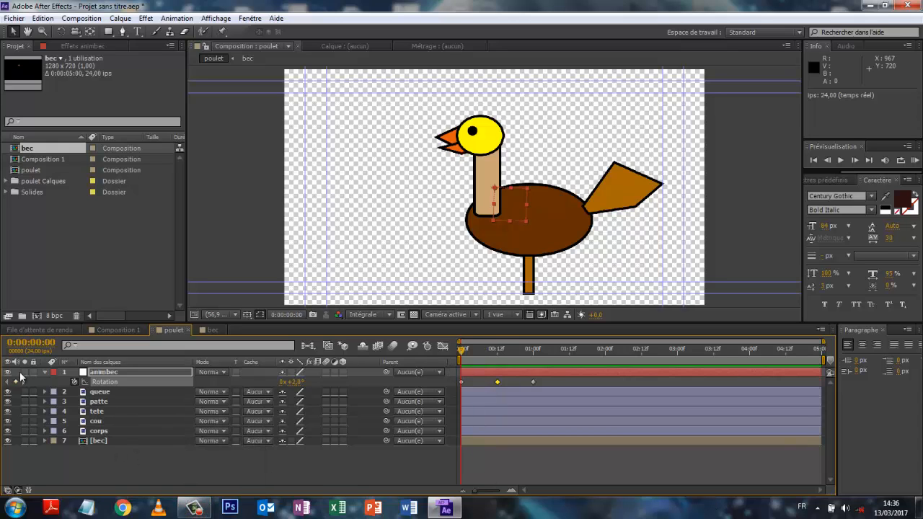
click(45, 373)
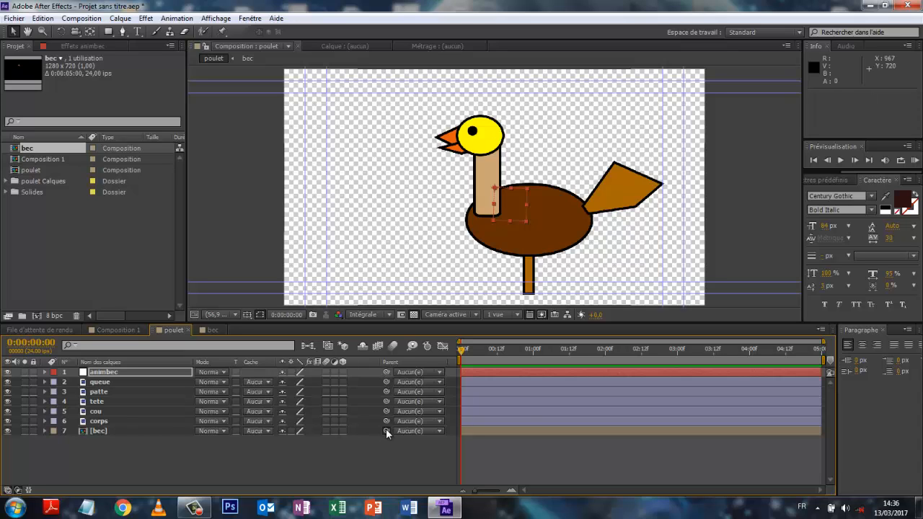
drag(385, 431, 177, 400)
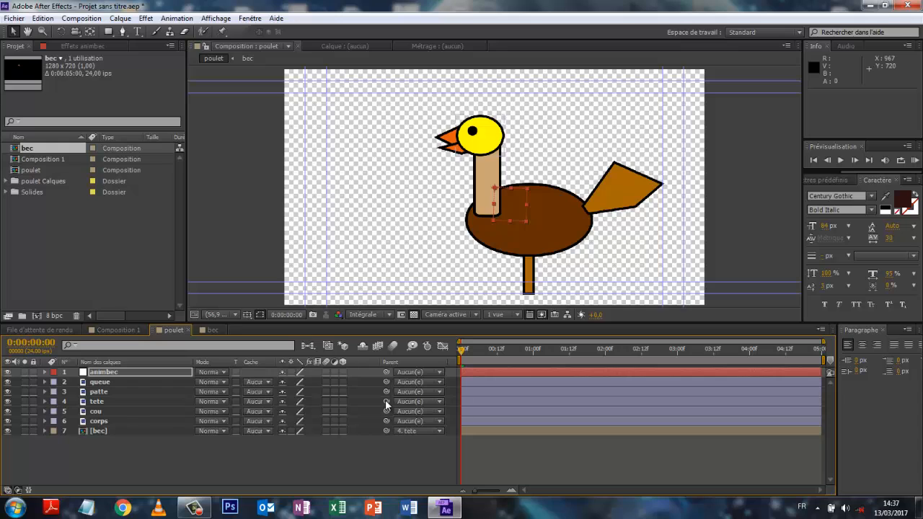
Parent the tete layer to cou, and parent both the patte and queue layers to corps
drag(386, 402, 137, 409)
click(439, 391)
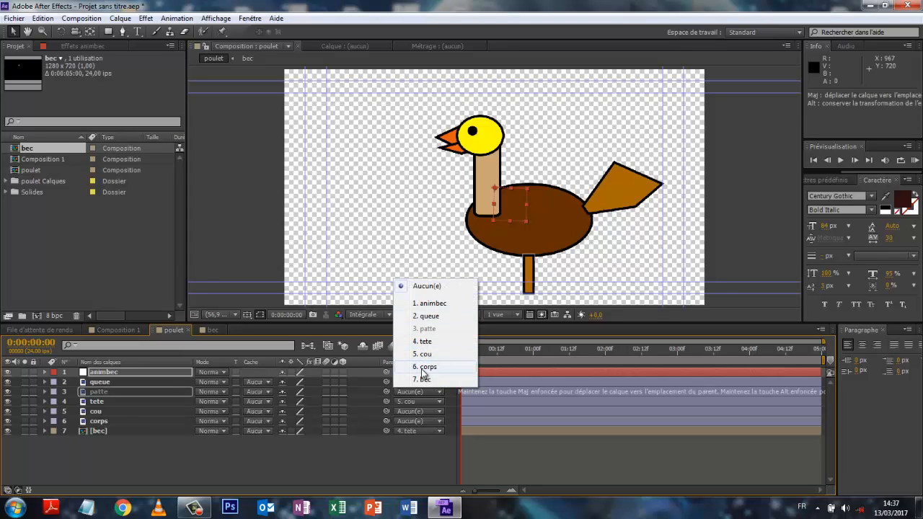
click(424, 368)
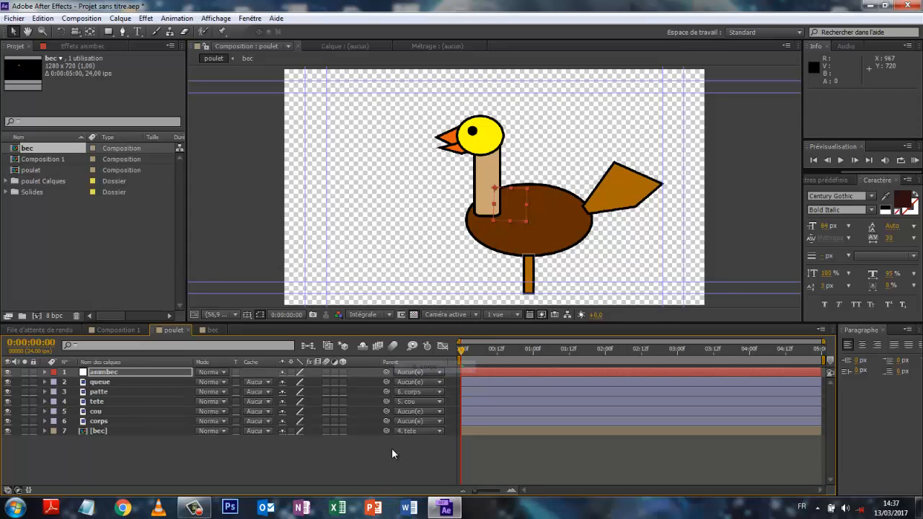
click(127, 384)
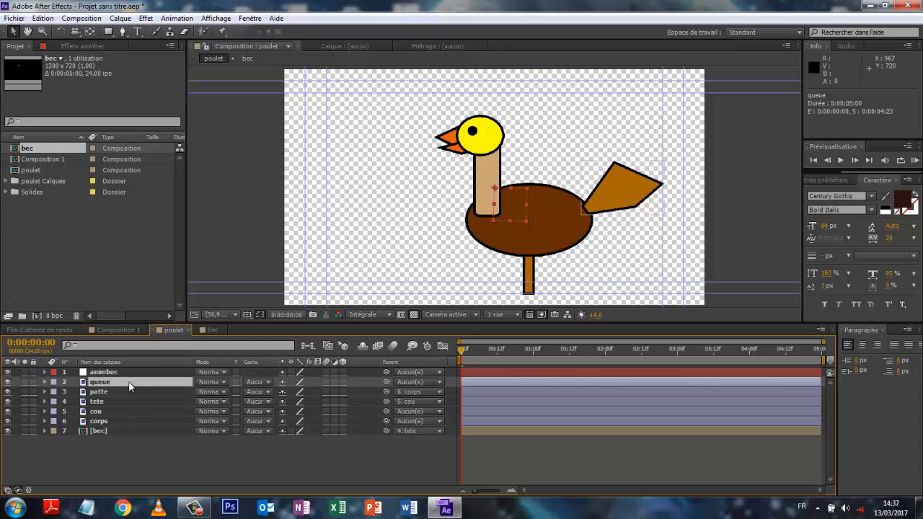
click(440, 382)
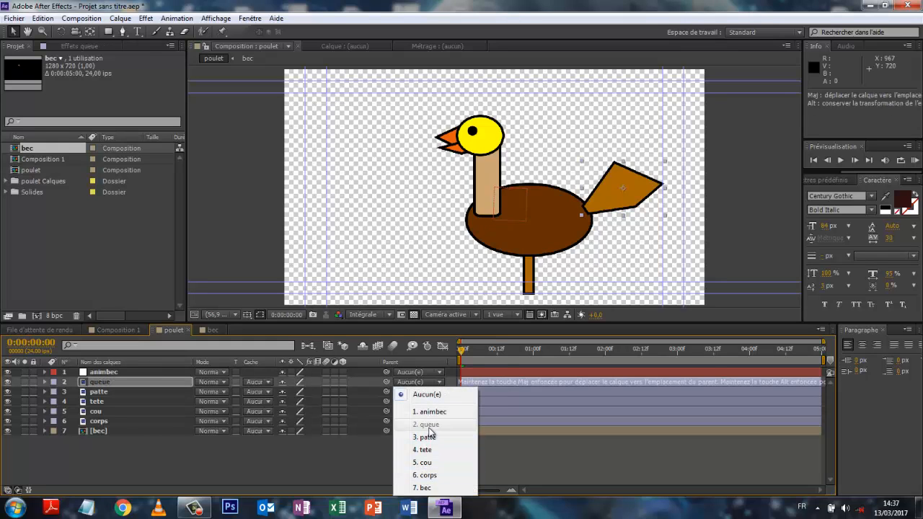
click(430, 475)
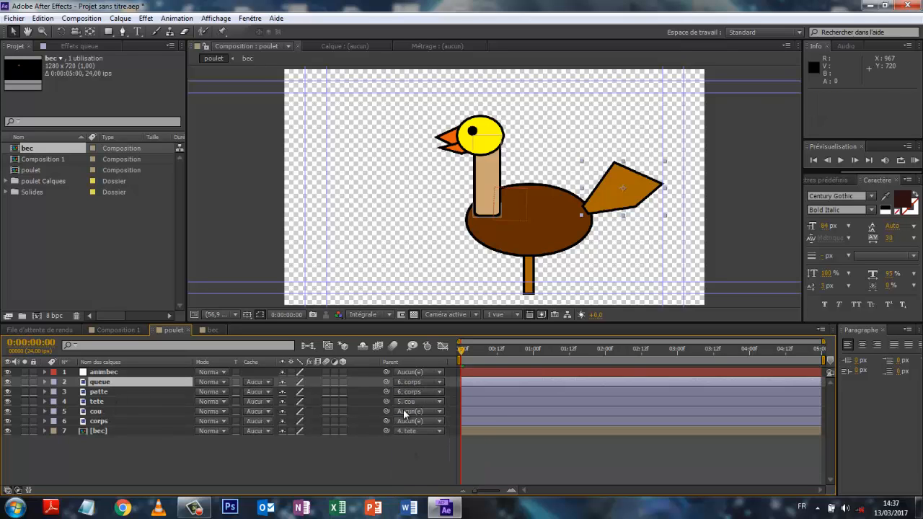
Parent the cou layer to corps and place it directly beneath corps in the layer stack
drag(345, 412, 156, 419)
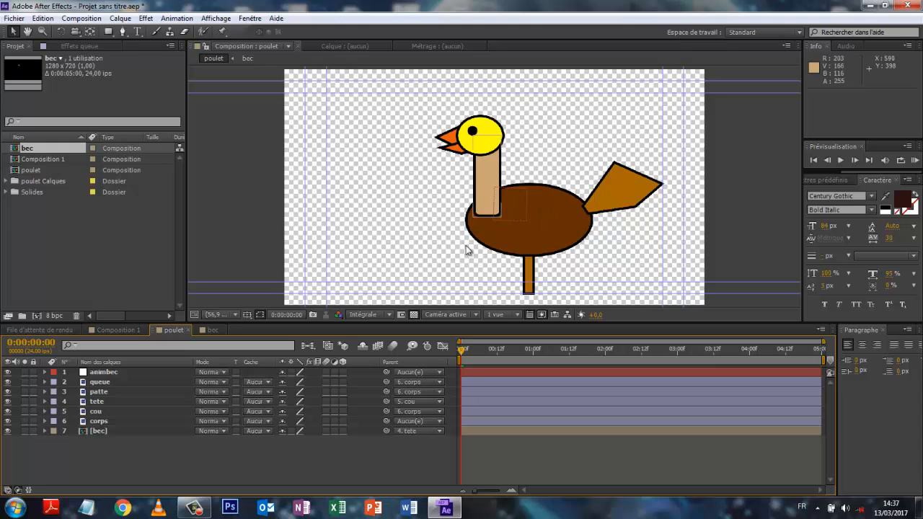
drag(136, 409, 136, 424)
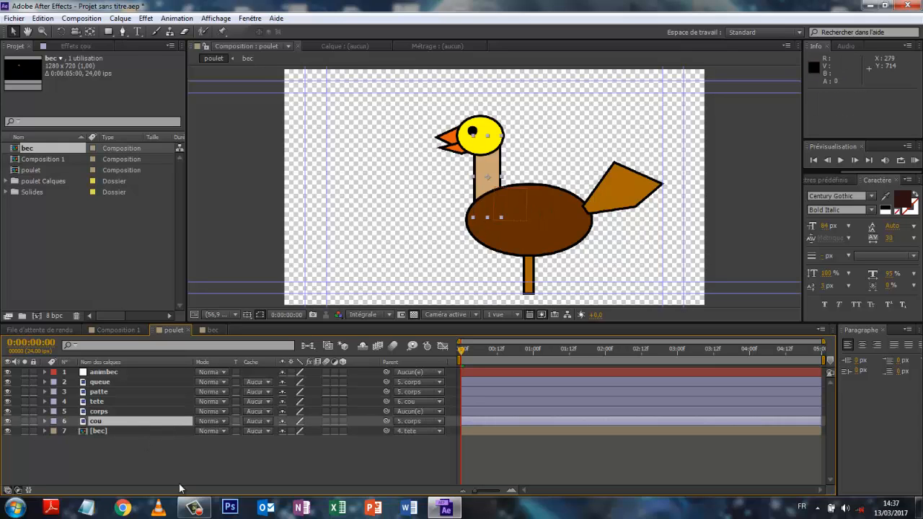
click(289, 457)
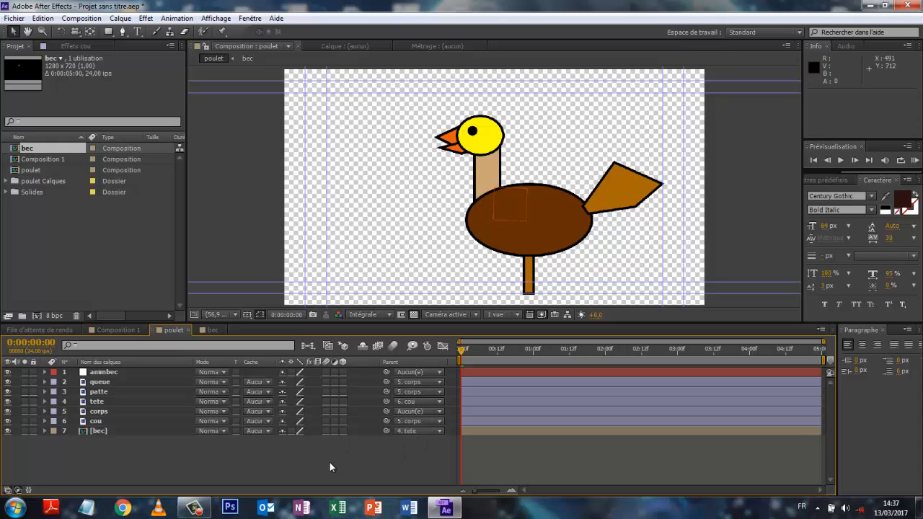
Move the cou layer's anchor point about 123 px down to the base of the neck
click(487, 160)
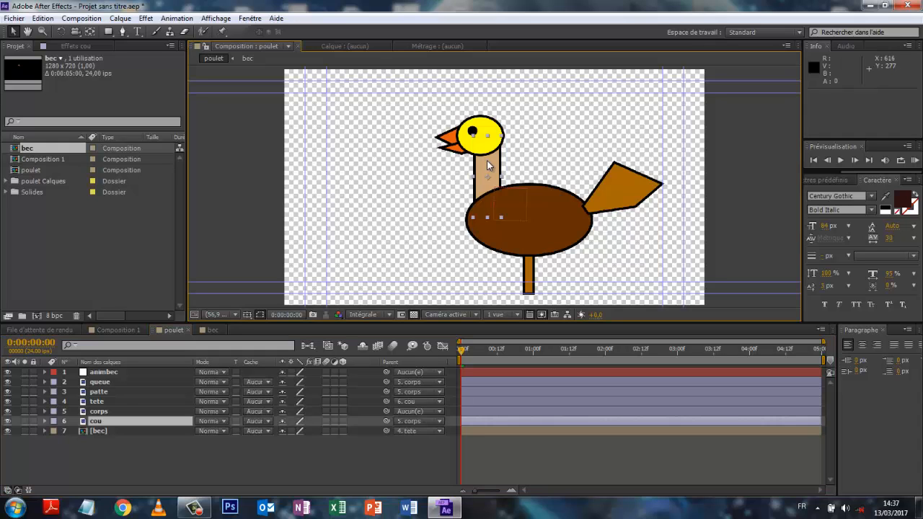
click(90, 33)
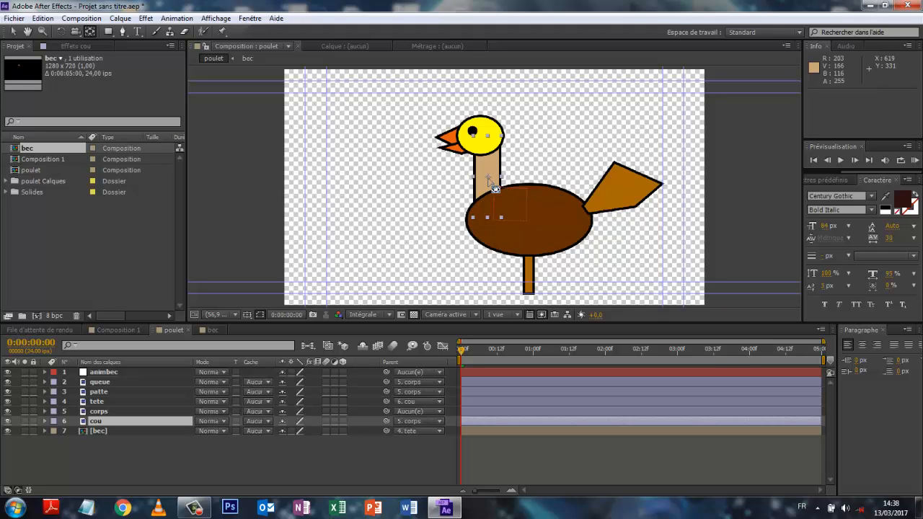
drag(488, 178, 488, 217)
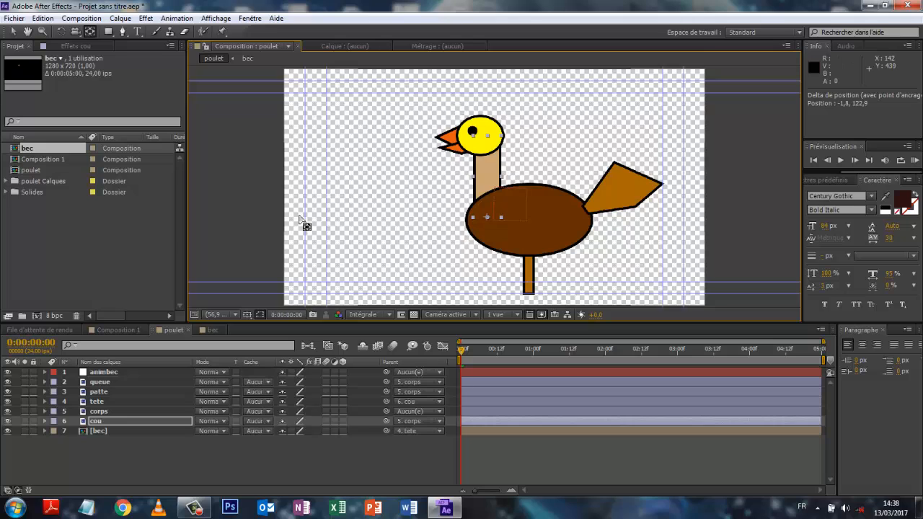
Check the tete layer's anchor point, and move queue's anchor point about 102 px left and 69 px down to where the tail meets the body
click(101, 401)
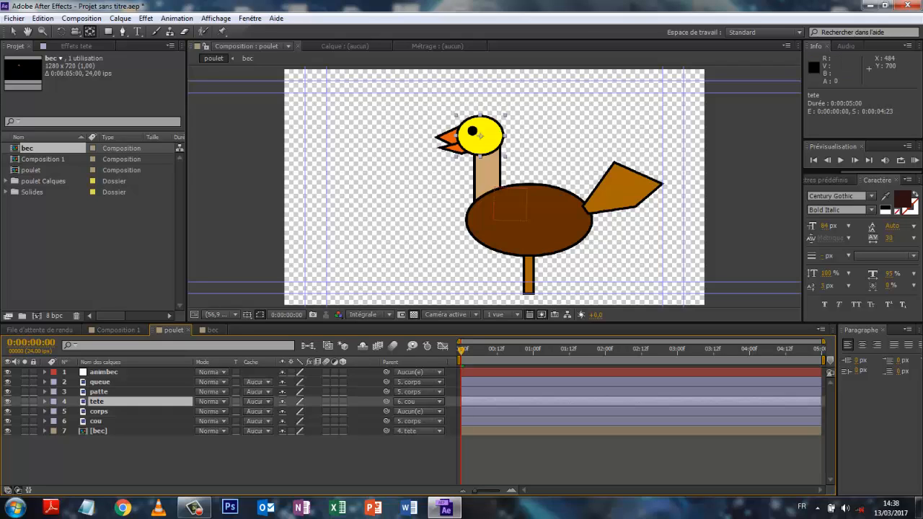
mouse_move(199, 513)
click(135, 381)
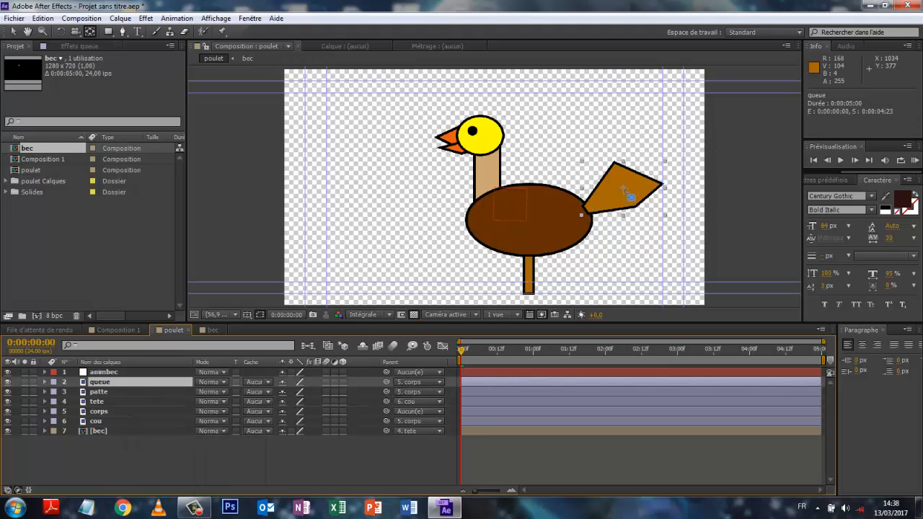
drag(624, 199, 596, 220)
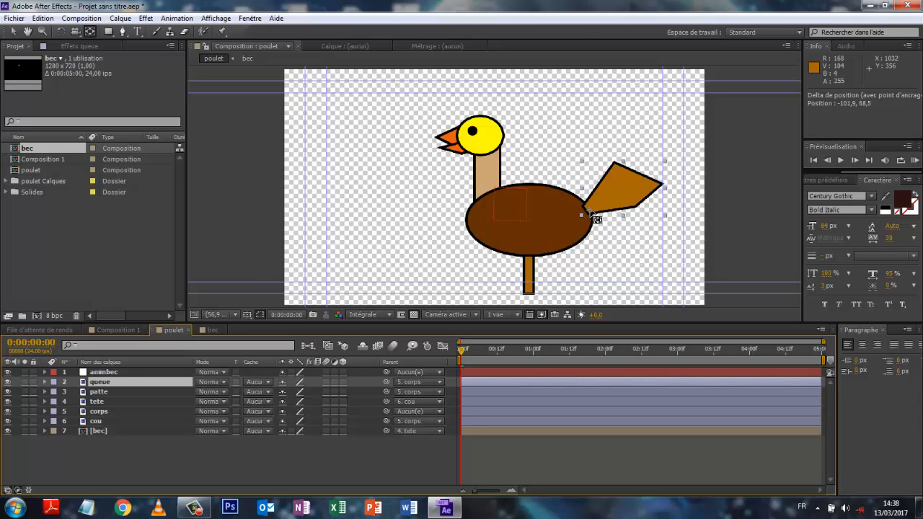
Check the corps layer's anchor point and select the patte layer for anchor point adjustment
click(116, 411)
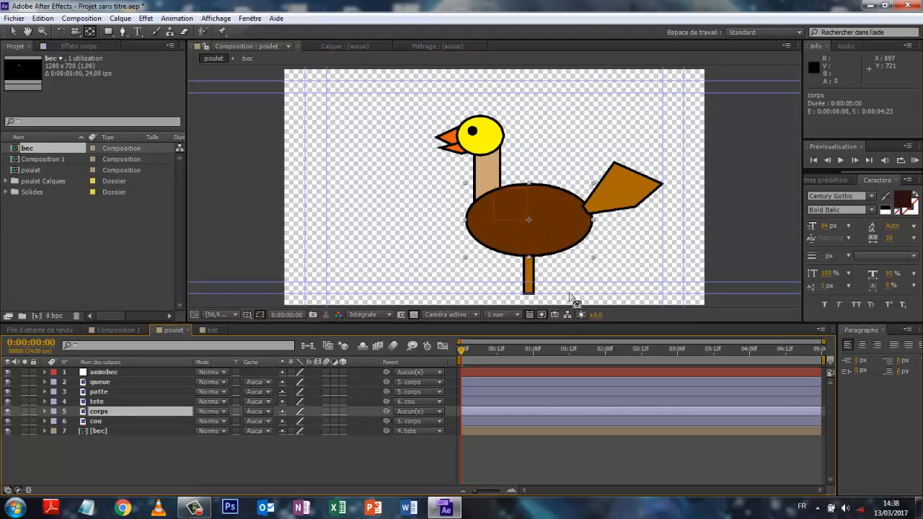
click(108, 393)
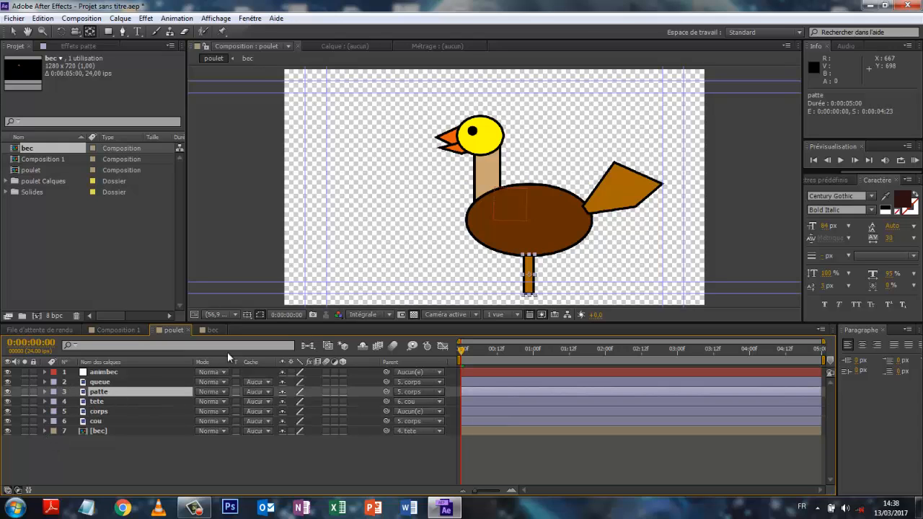